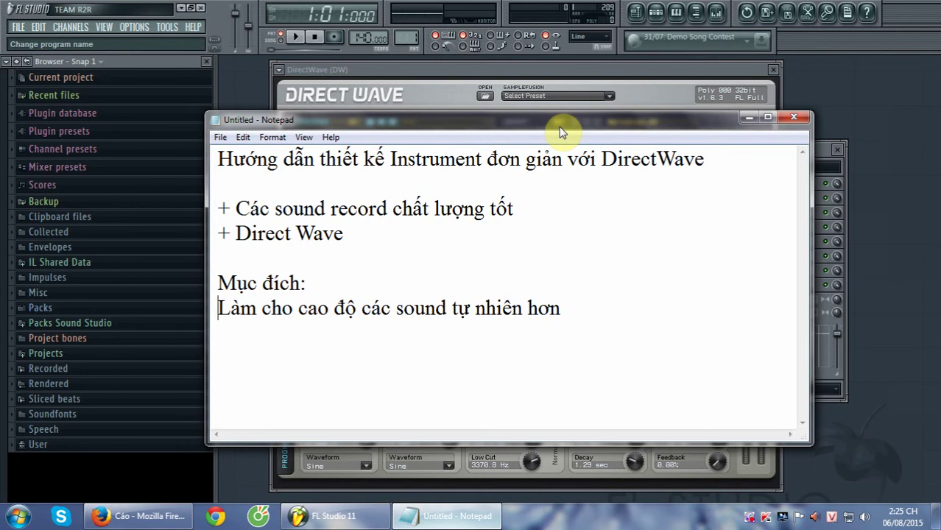
drag(599, 66, 619, 61)
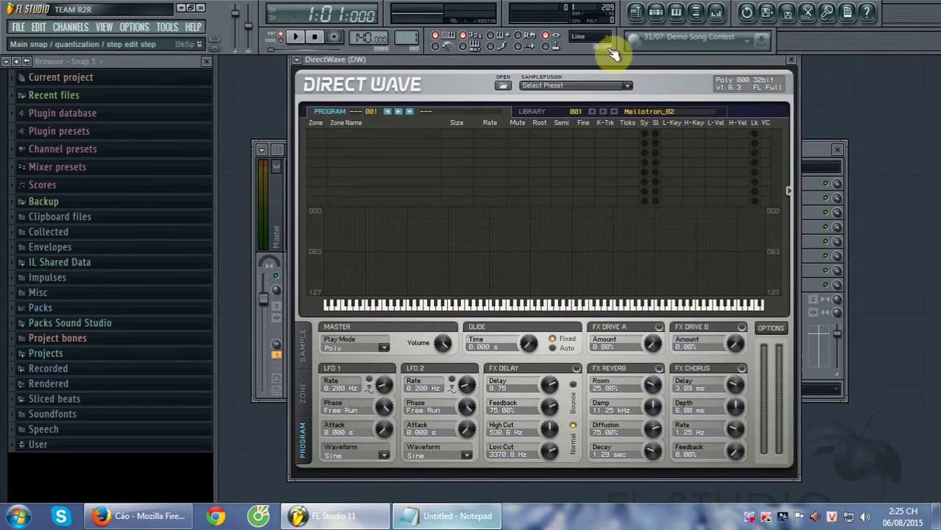
drag(629, 63, 610, 70)
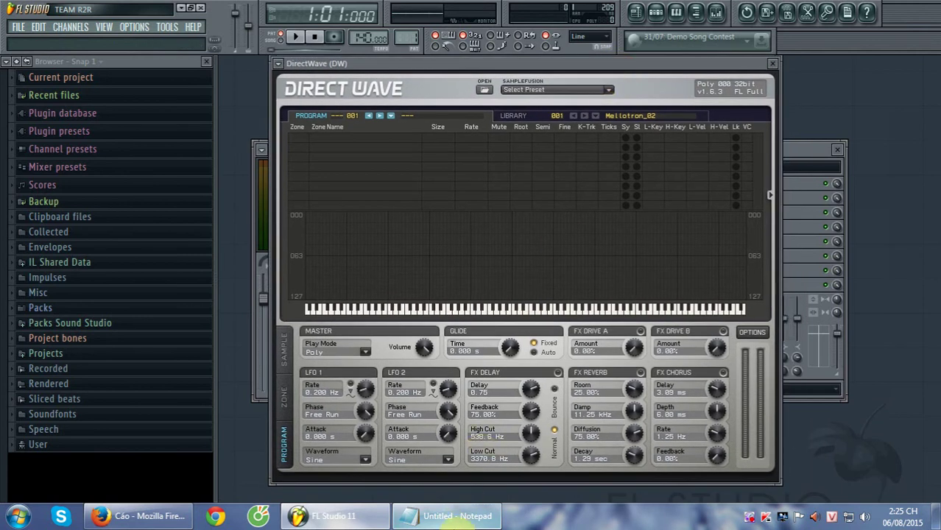
key(alt+Tab)
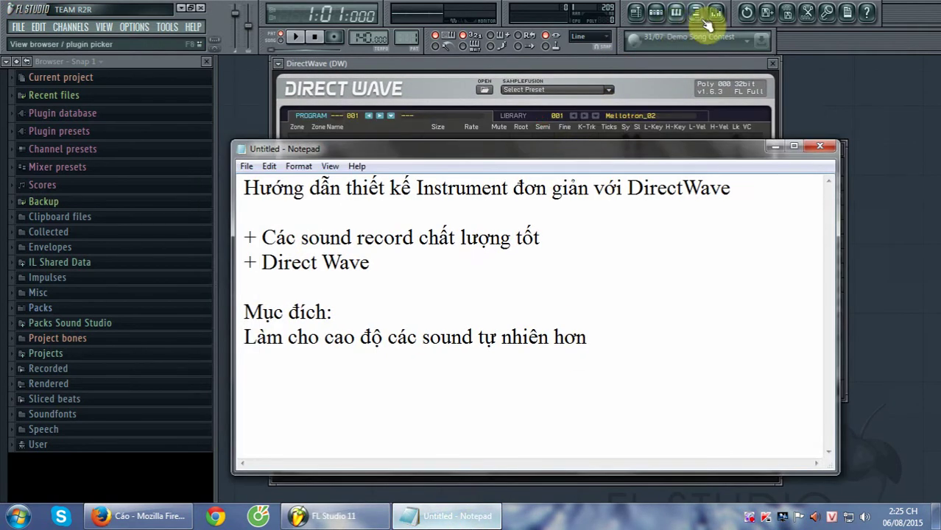
Step: Show the step sequencer and expand Packs > Legacy > Instruments in a widened browser
click(656, 13)
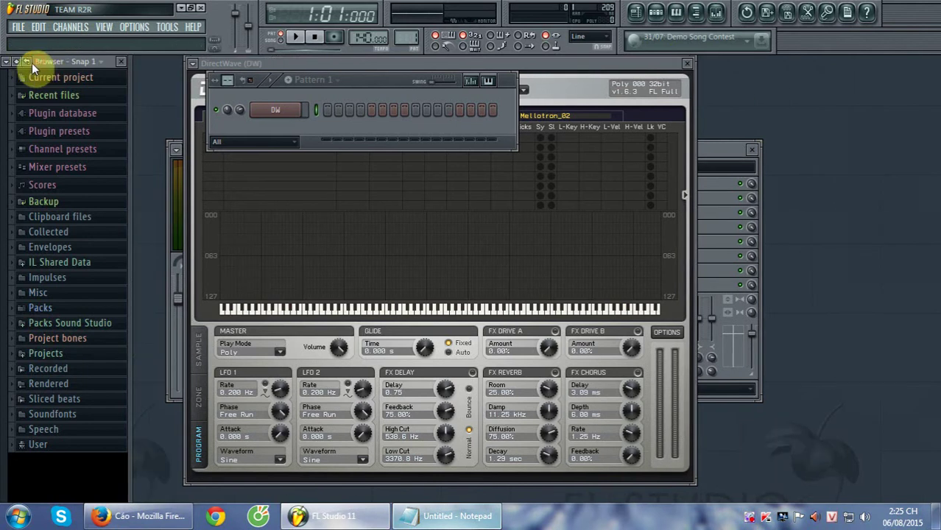
click(99, 323)
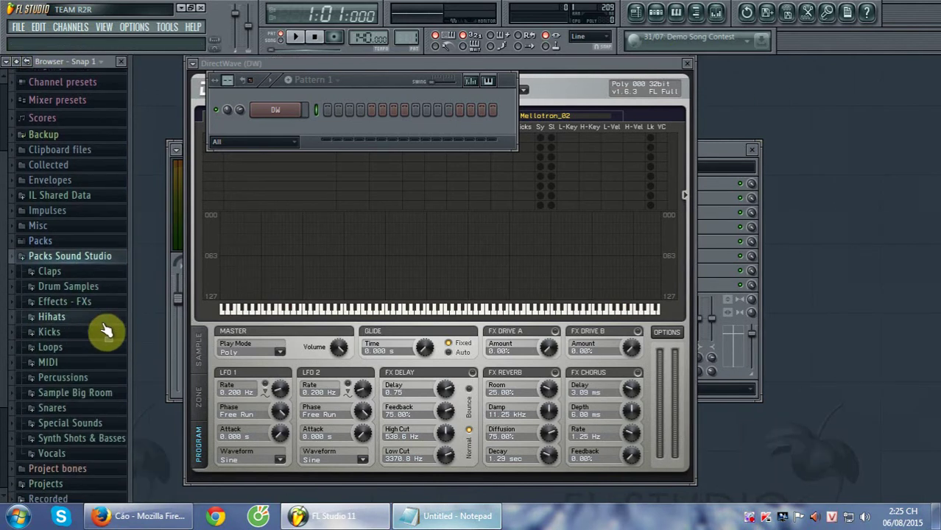
click(94, 257)
click(87, 302)
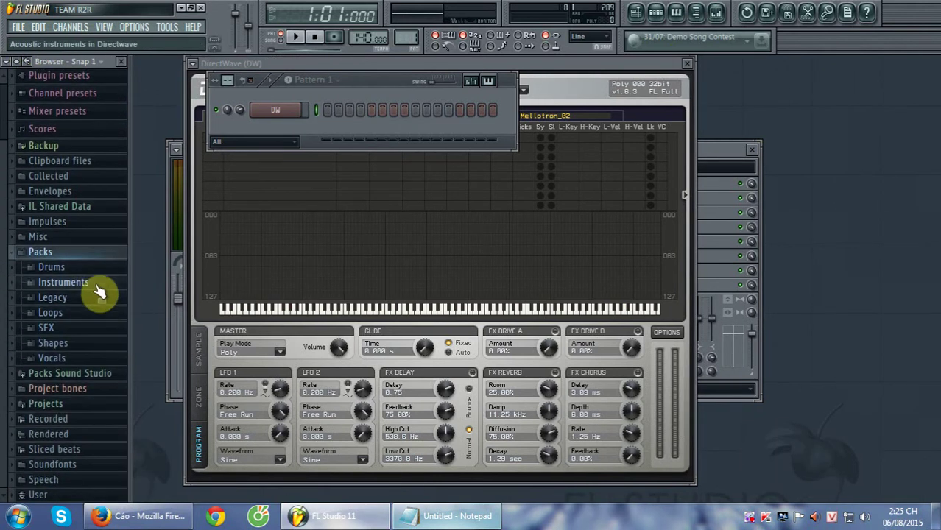
click(99, 300)
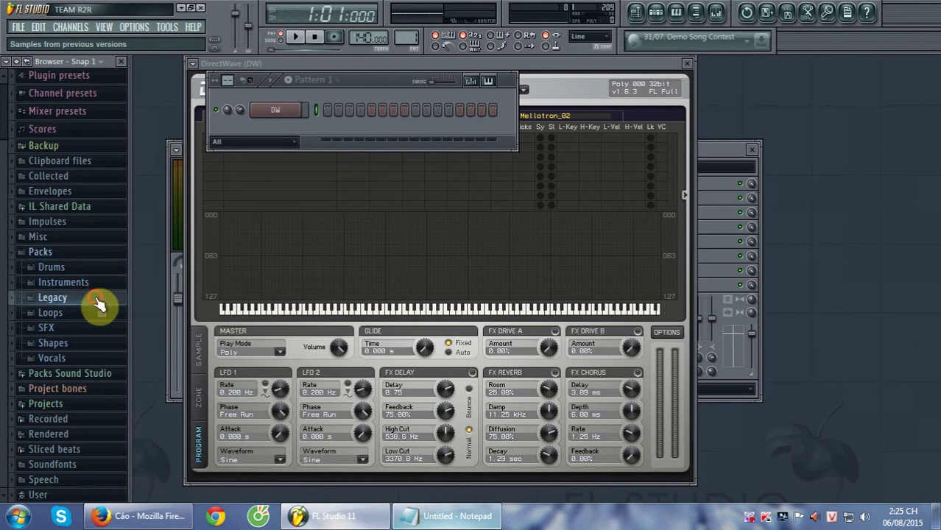
click(117, 342)
drag(129, 324, 177, 322)
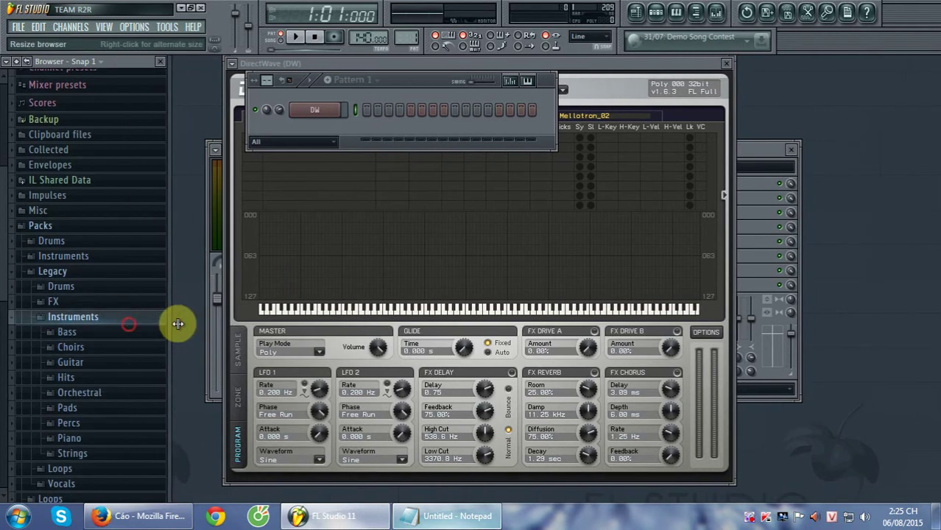
Step: Add the 5String BopBass Pick_C2ogg sample from Guitar > Bass > FLStudio Bass 01 as a new channel in the step sequencer
scroll(126, 364, down, 2)
click(106, 288)
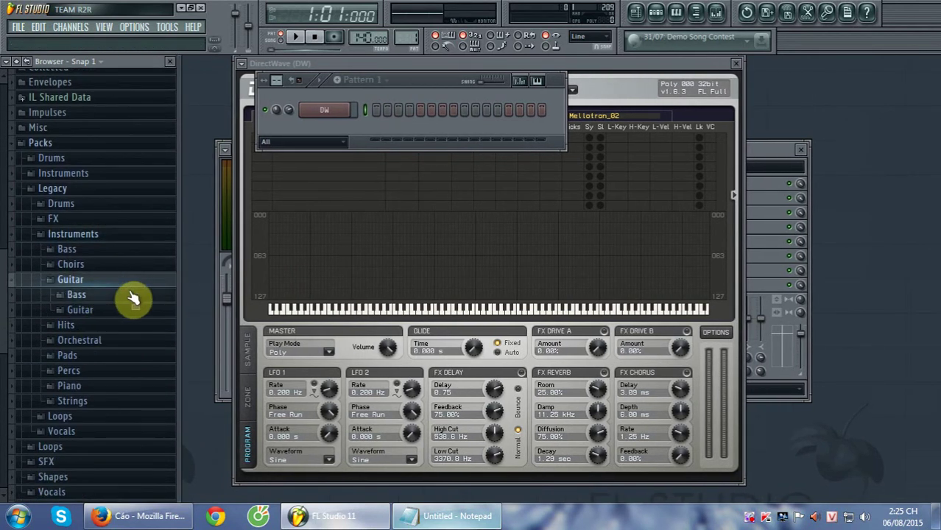
click(134, 298)
click(147, 310)
drag(140, 248, 346, 142)
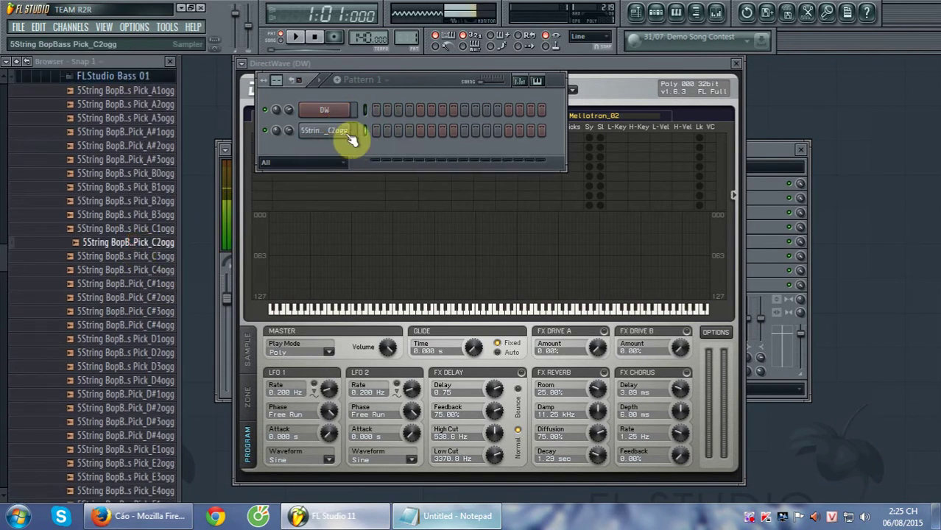
Step: Audition the bass sample at high and low pitches in its piano roll, removing the test notes and closing the piano roll
right_click(344, 140)
click(368, 127)
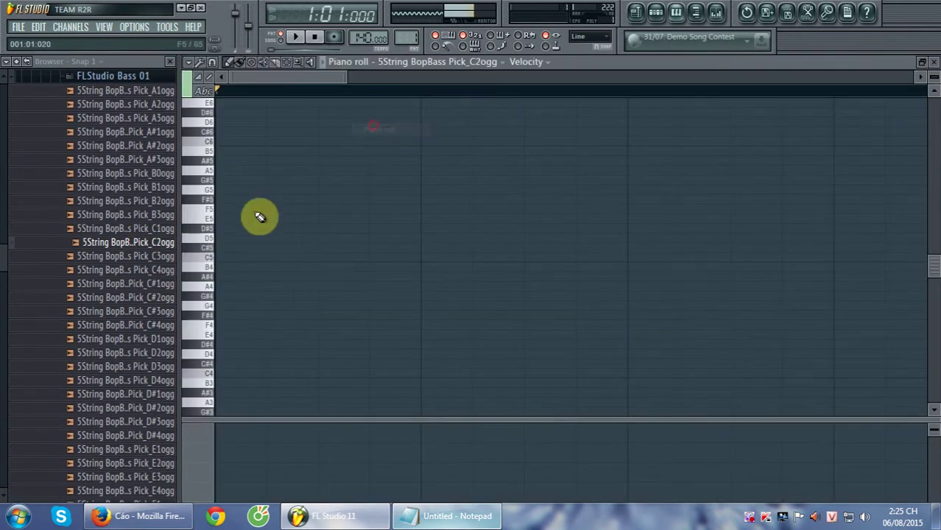
click(212, 239)
click(213, 220)
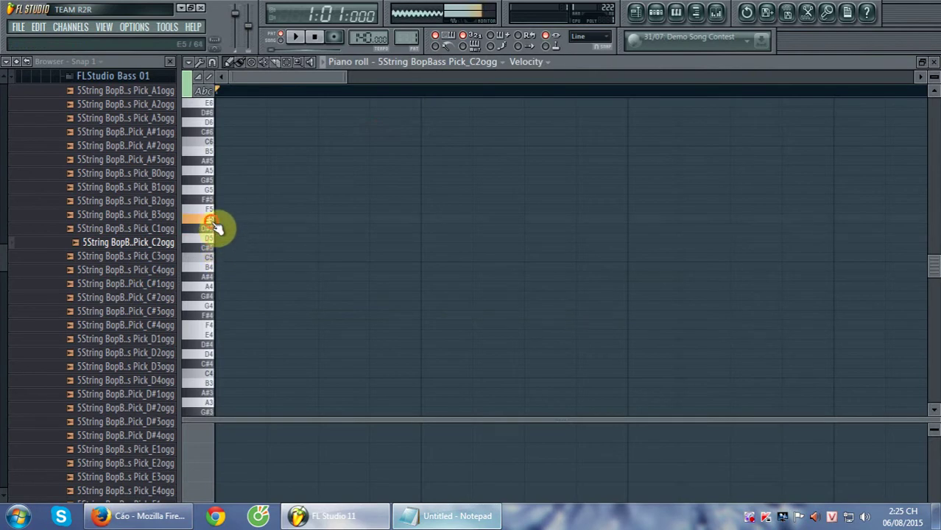
scroll(229, 317, down, 3)
click(244, 302)
right_click(231, 297)
click(220, 333)
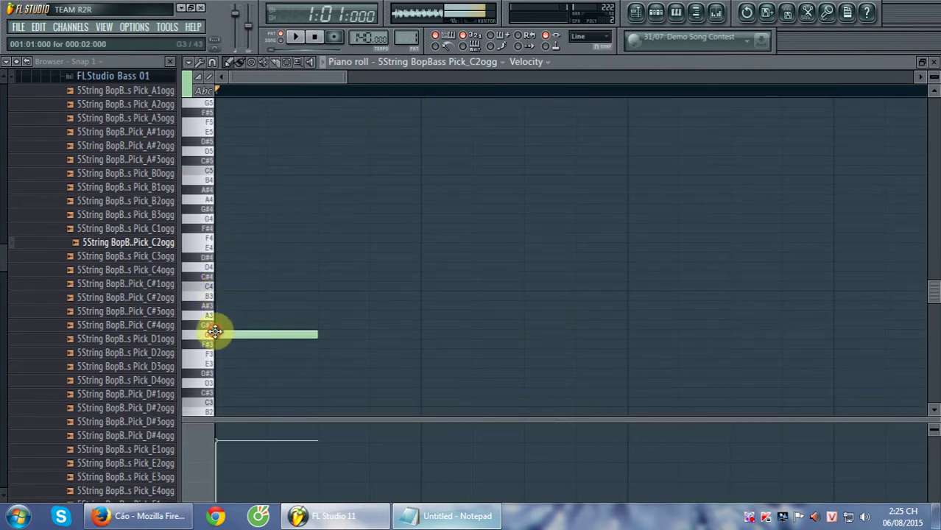
right_click(240, 335)
click(212, 365)
scroll(292, 351, down, 3)
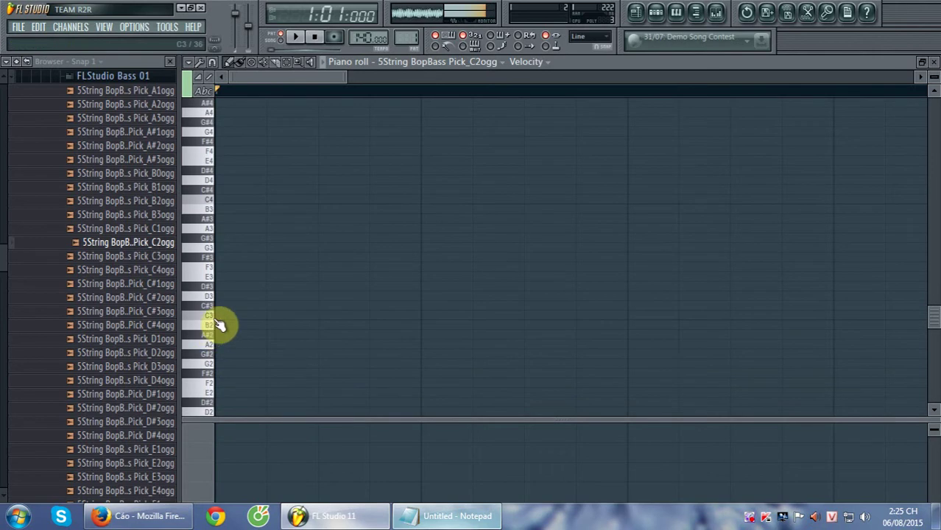
click(933, 62)
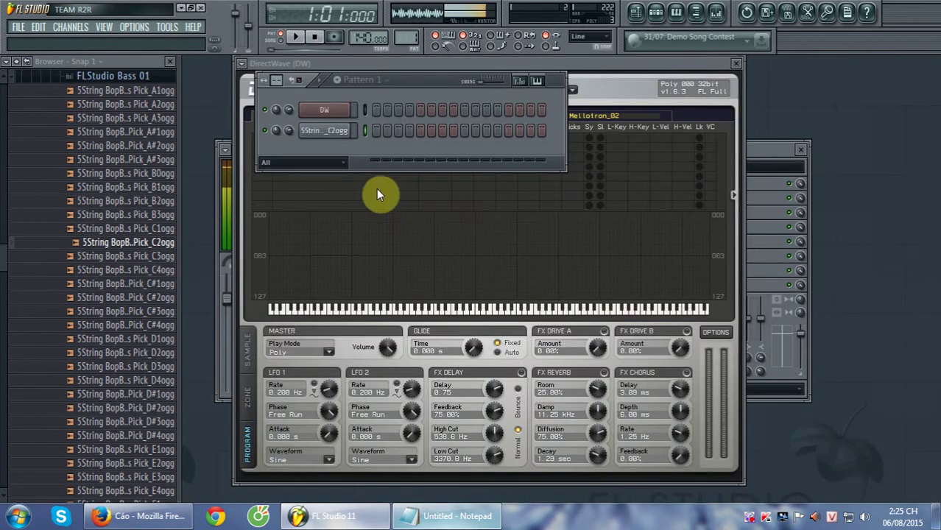
Step: Delete the 5String BopBass Pick_C2ogg channel from the step sequencer
right_click(349, 134)
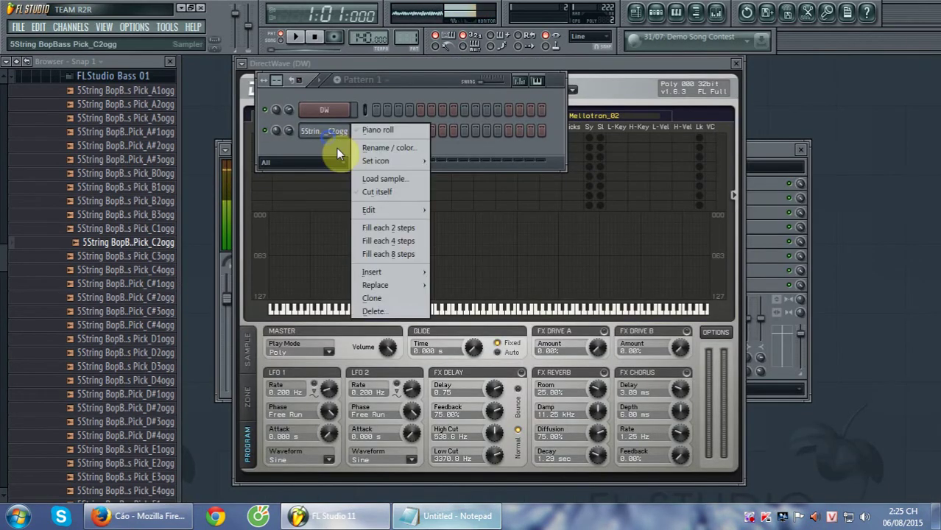
click(395, 309)
click(538, 293)
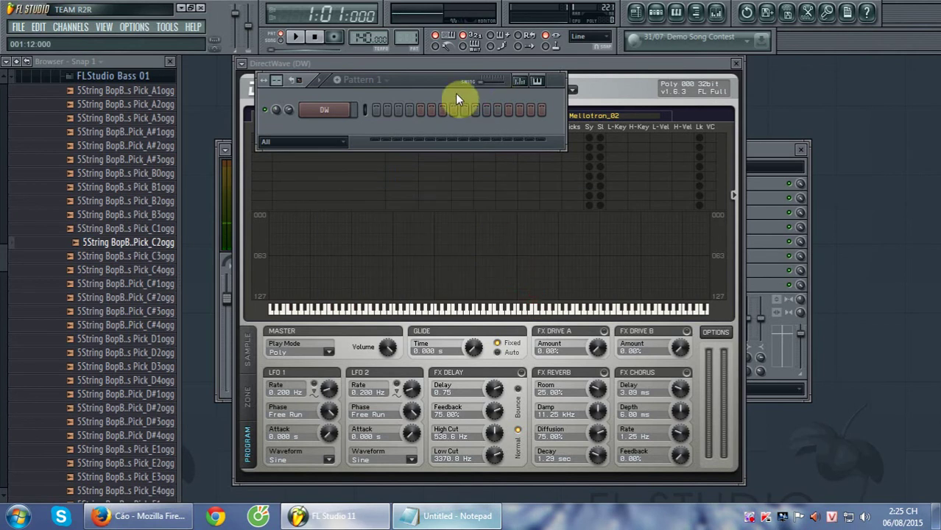
Step: Bring the DirectWave window in front of the step sequencer and collapse all open folders in the browser
click(440, 79)
click(642, 64)
drag(643, 64, 460, 84)
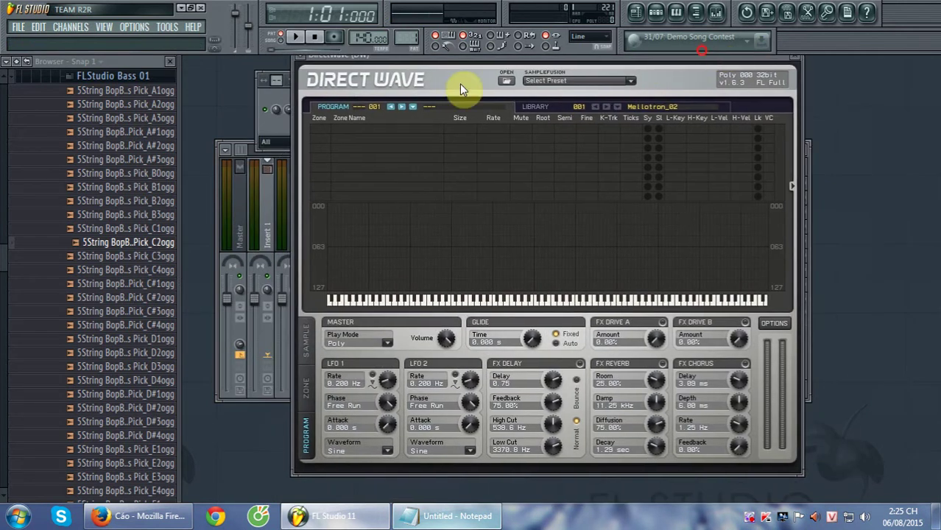
drag(512, 63, 504, 68)
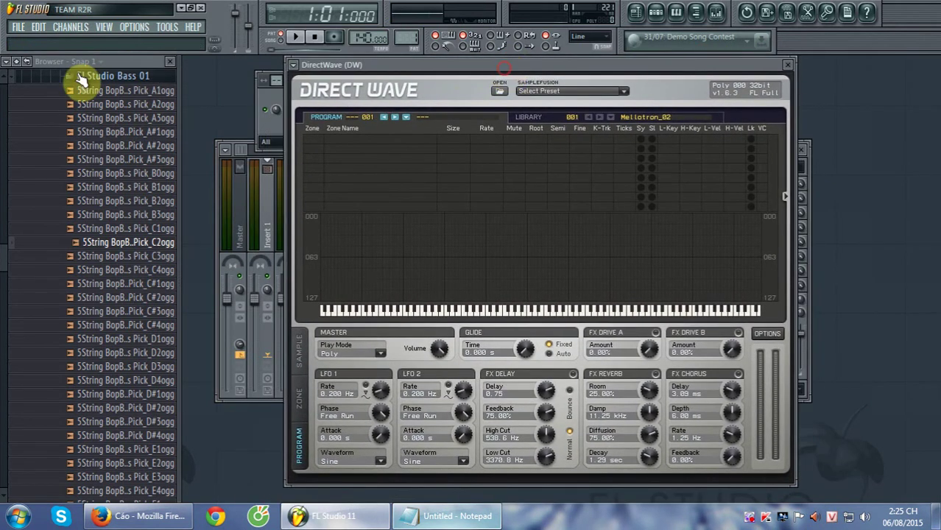
click(22, 62)
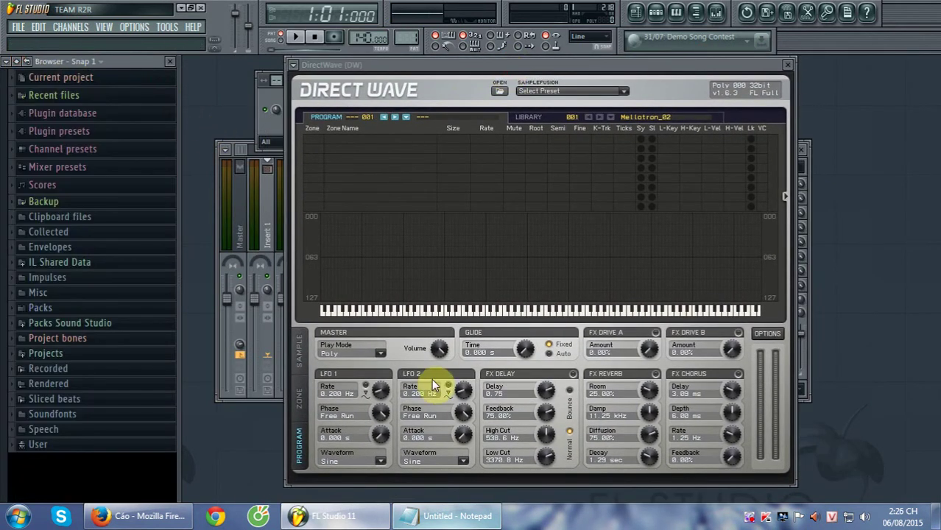
Step: Switch to Notepad to review the tutorial outline, and minimize it to return to the DirectWave window
click(454, 524)
drag(527, 162, 500, 167)
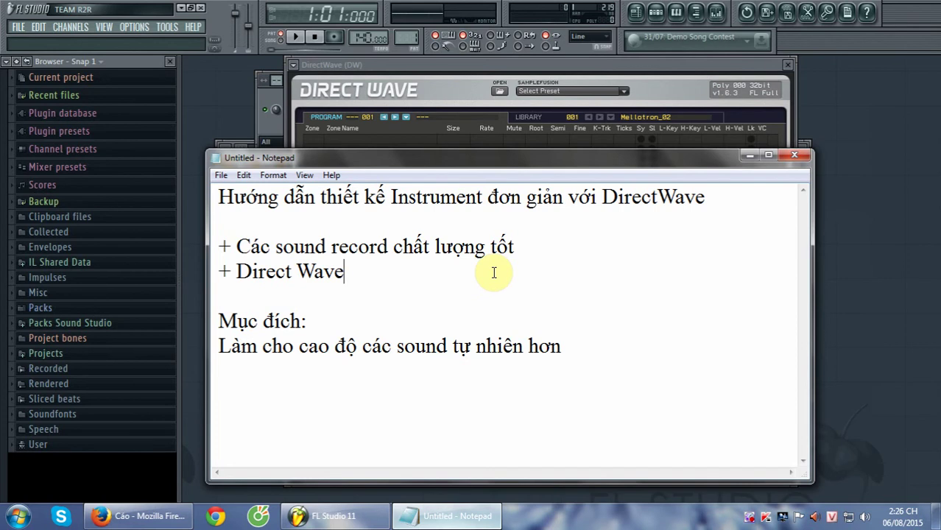
click(749, 155)
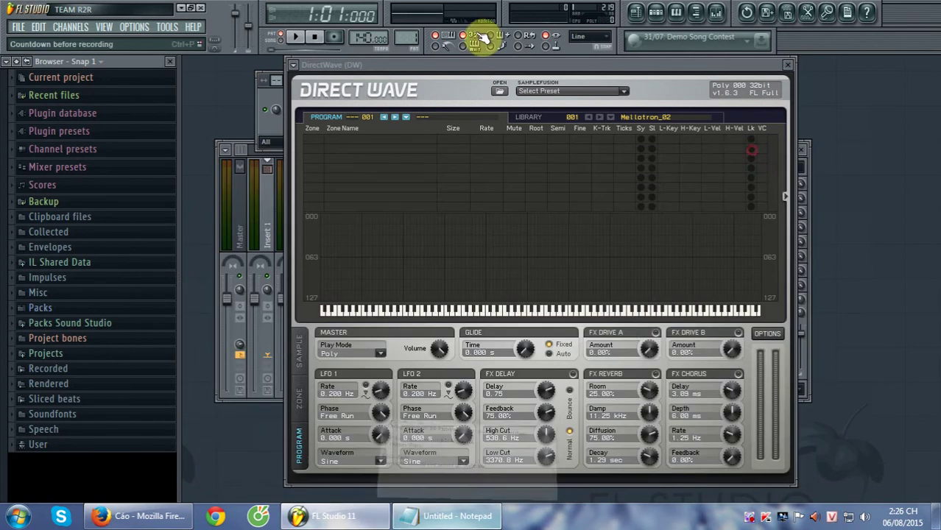
mouse_move(514, 61)
mouse_down()
mouse_move(533, 65)
mouse_move(501, 66)
mouse_up()
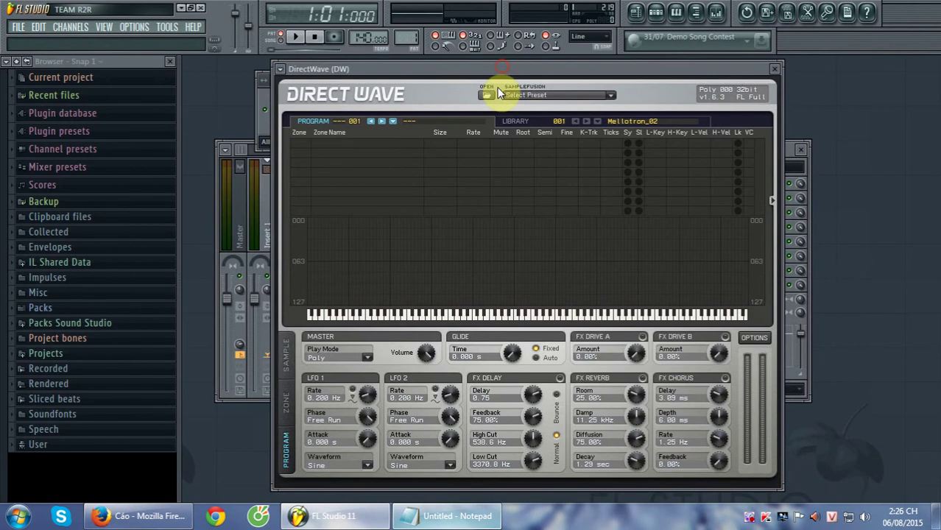
Step: Open the Samples folder under Packs Sound Studio > Synth Shots & Basses > FL Studio Default in the browser
click(99, 327)
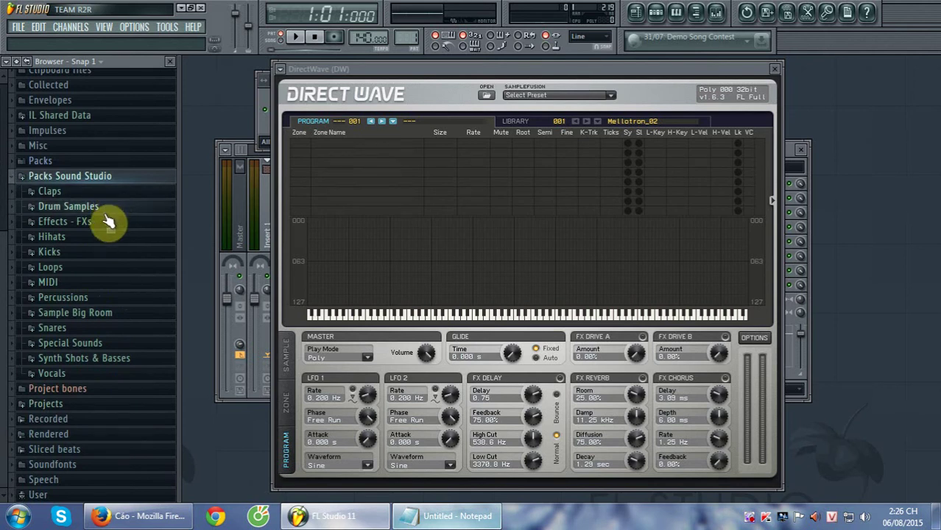
click(97, 358)
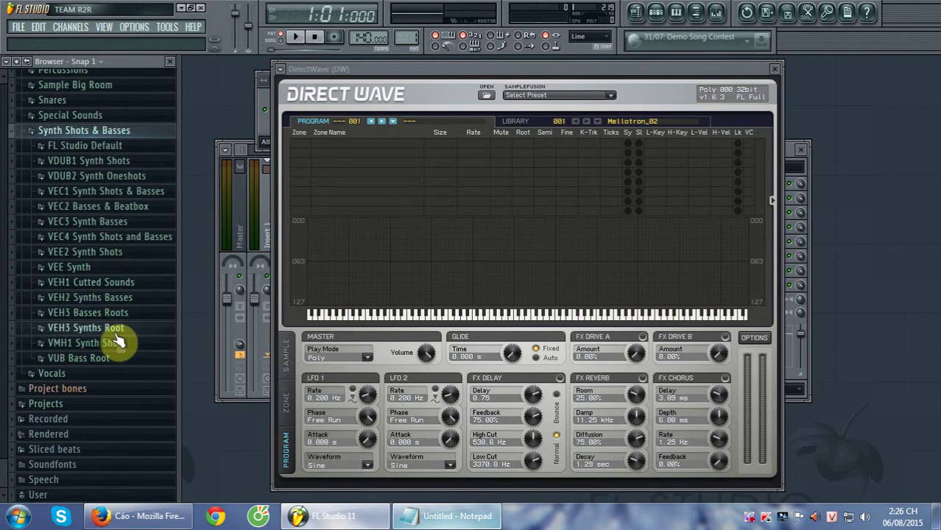
click(103, 147)
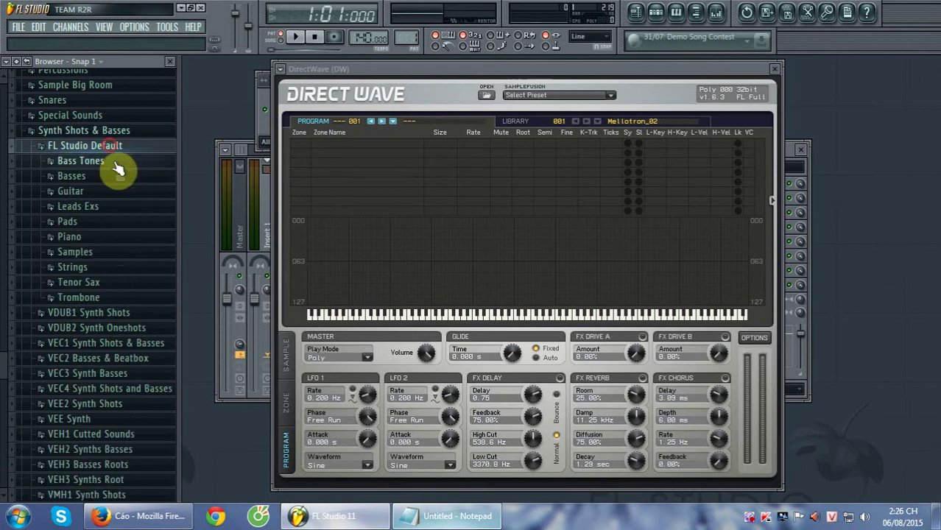
click(115, 274)
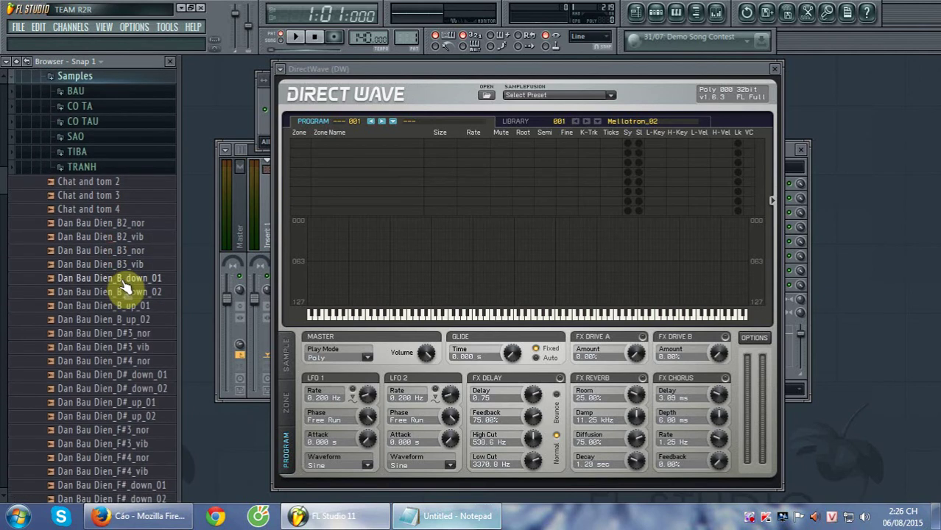
Step: Find the Shaku1 samples in the list and preview Shaku1-C2 and Shaku1-C3
scroll(131, 309, down, 15)
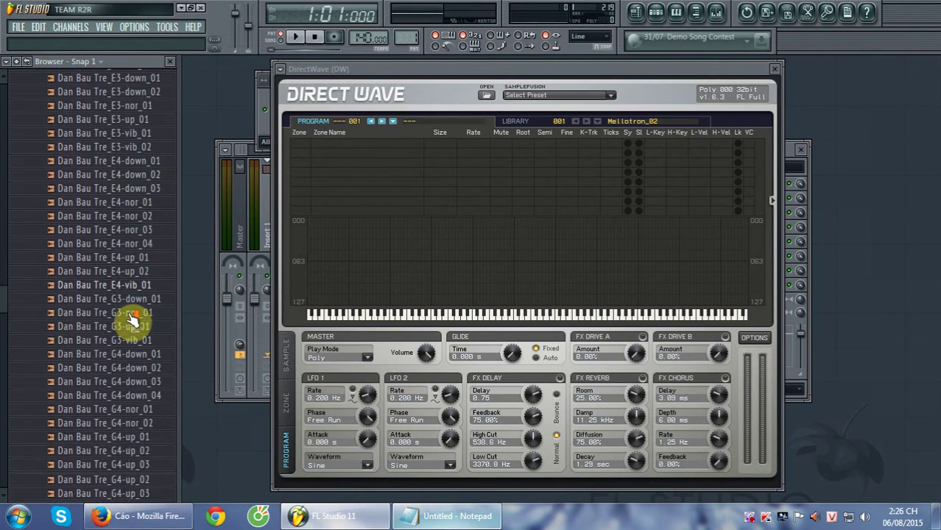
scroll(132, 324, down, 10)
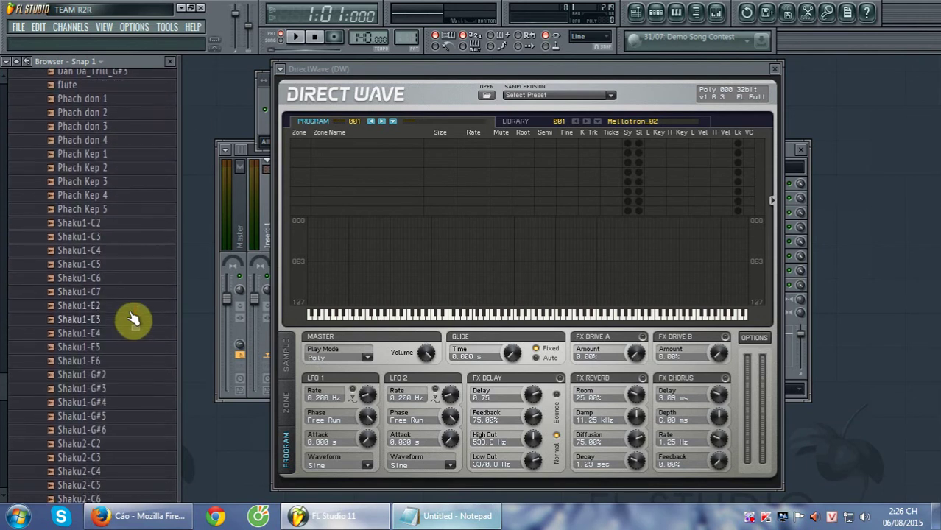
click(118, 225)
click(110, 239)
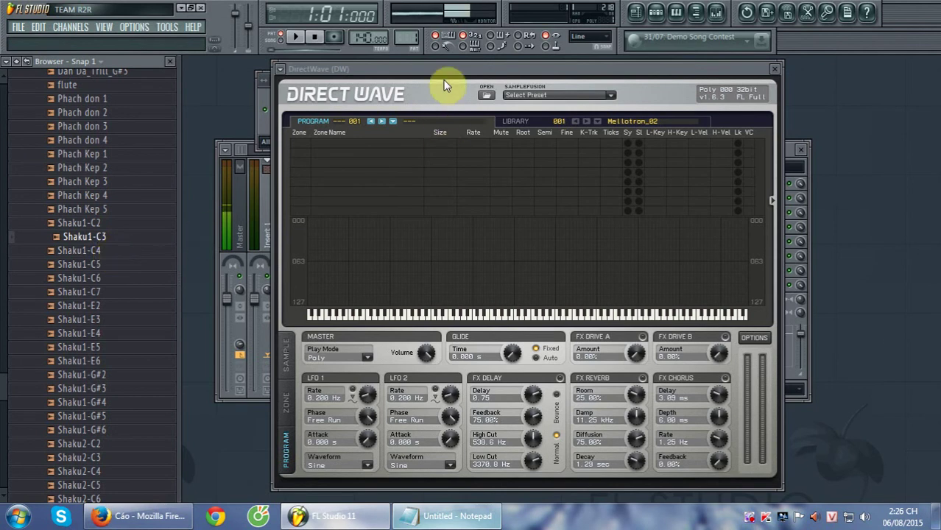
mouse_move(464, 68)
mouse_down()
mouse_move(483, 61)
mouse_move(452, 65)
mouse_up()
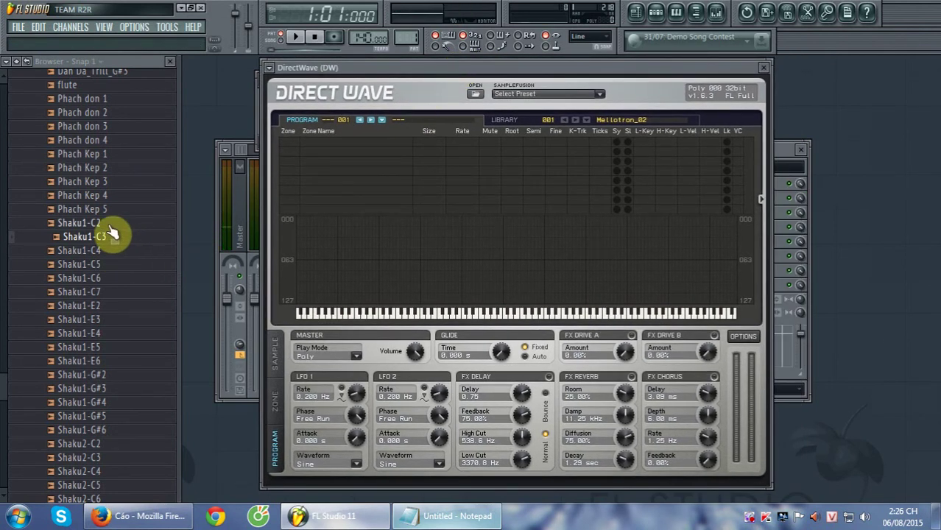
Step: Load Shaku1-C2 into the DirectWave program as a zone and narrow its key range to its root key, 036
drag(106, 224, 335, 143)
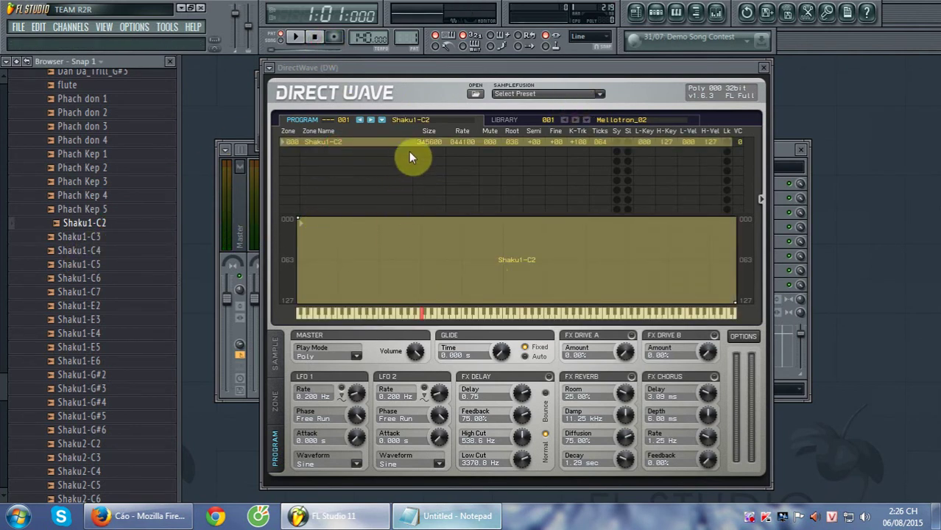
click(383, 154)
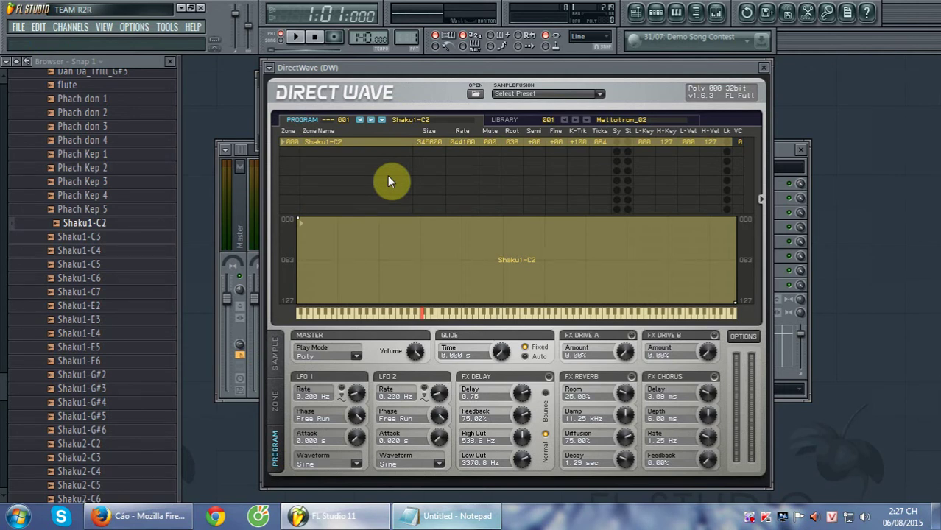
drag(302, 221, 421, 207)
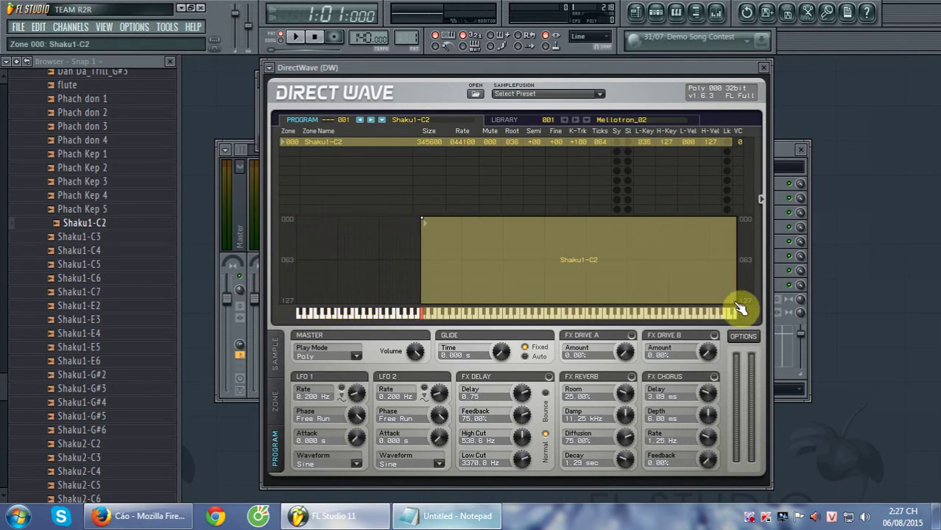
drag(740, 307, 430, 329)
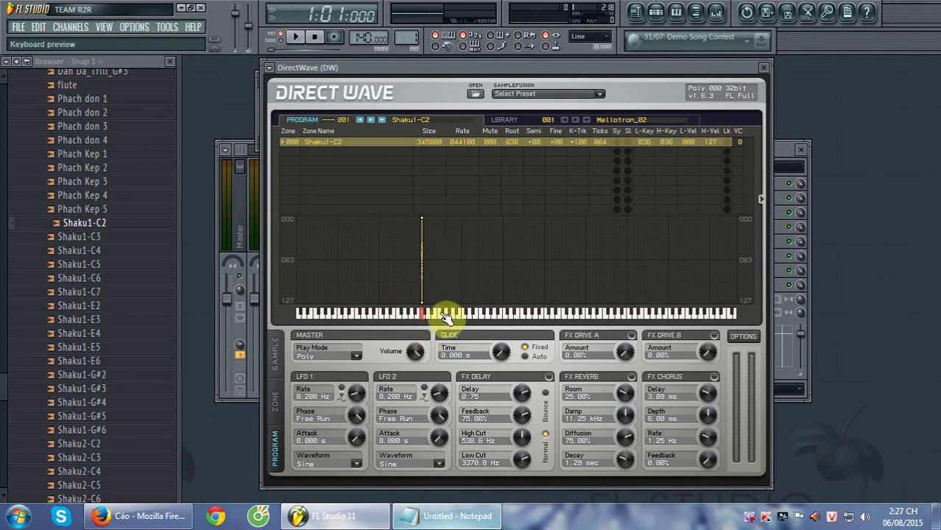
Step: Audition keys around and well above the Shaku1-C2 zone on the preview keyboard to check which ones sound
click(430, 319)
click(449, 318)
click(555, 317)
click(478, 317)
click(446, 314)
click(436, 314)
click(439, 317)
click(462, 317)
click(447, 317)
click(474, 317)
click(543, 317)
click(426, 305)
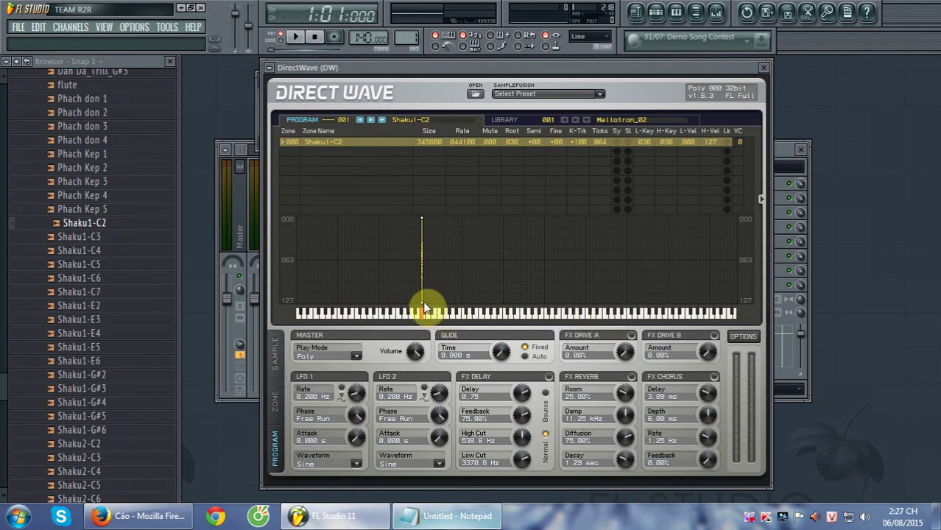
Step: Load Shaku1-C3 into the DirectWave program as a zone and narrow its key range to its root key, 048
click(112, 239)
drag(115, 246, 346, 157)
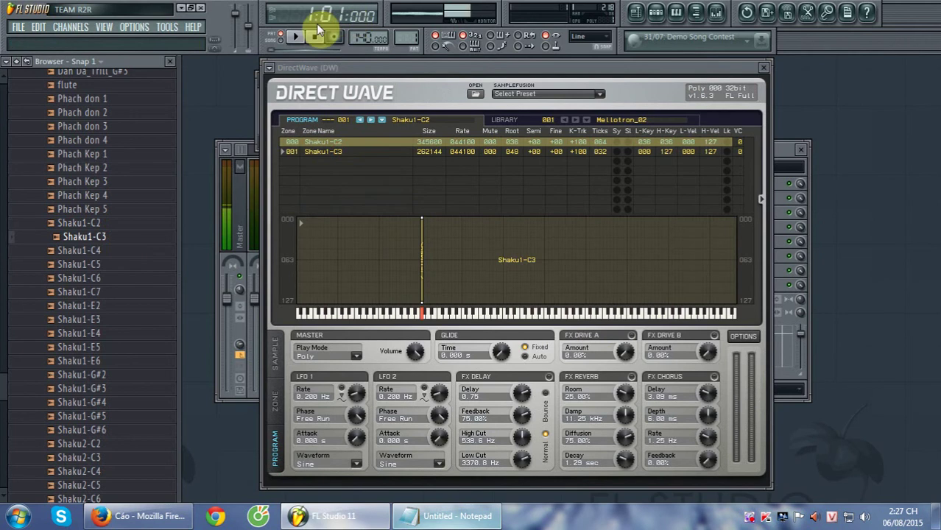
click(525, 290)
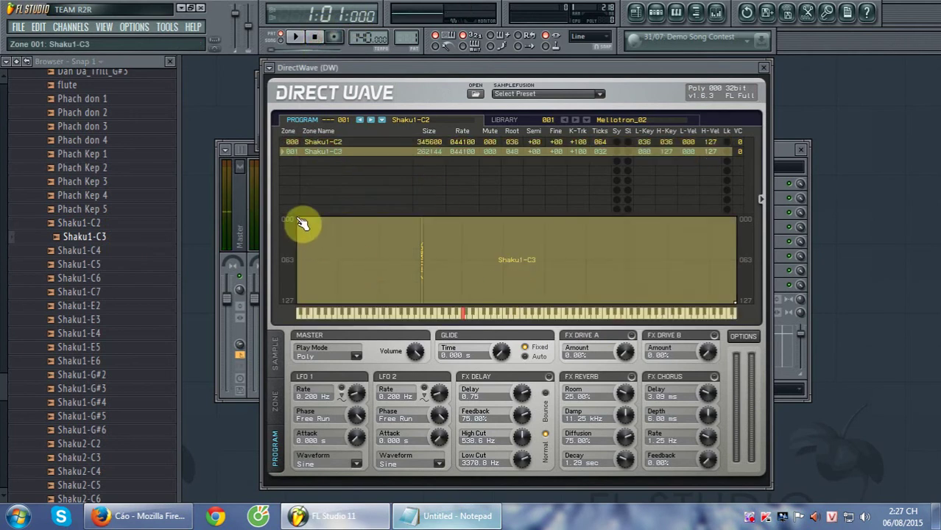
drag(293, 218, 462, 192)
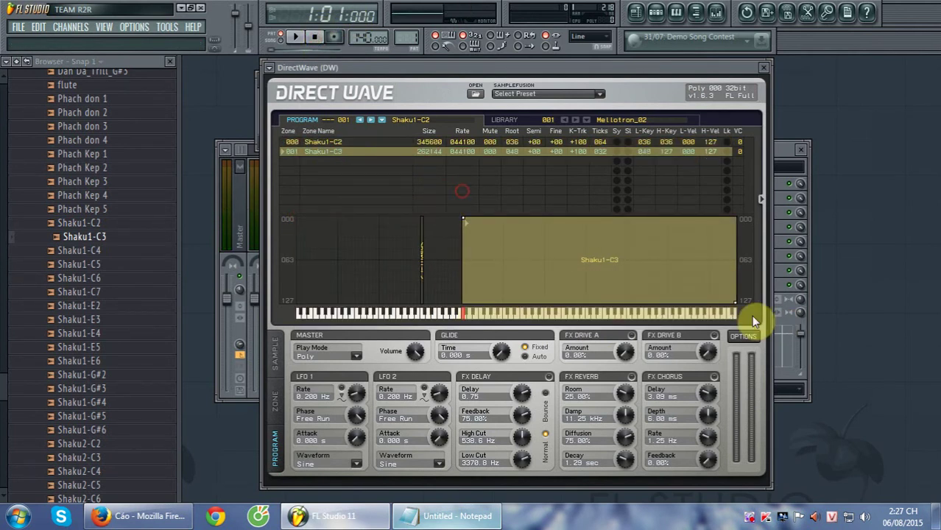
drag(740, 307, 465, 318)
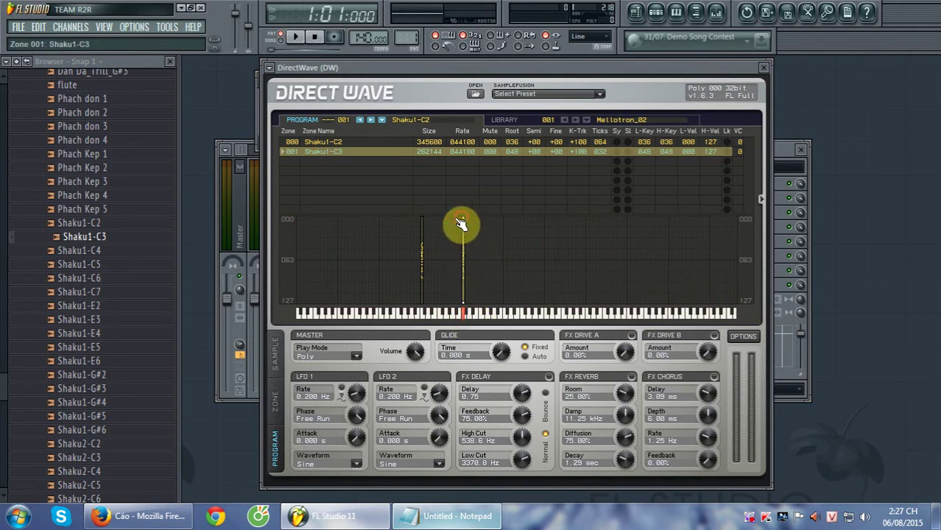
Step: Extend the Shaku1-C3 zone's low key down to 026 across Shaku1-C2, and audition the overlapping keys with Shaku1-C2 selected
drag(460, 223, 388, 211)
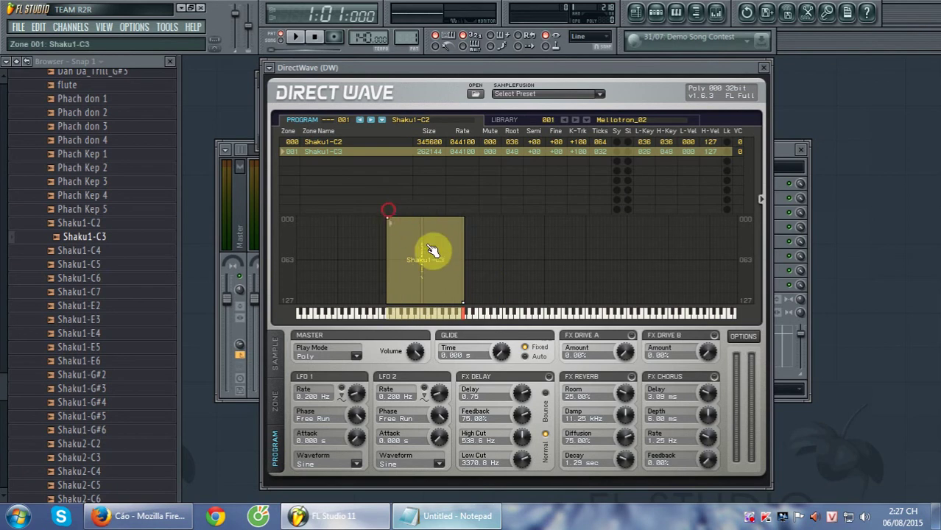
click(362, 141)
drag(431, 312, 423, 315)
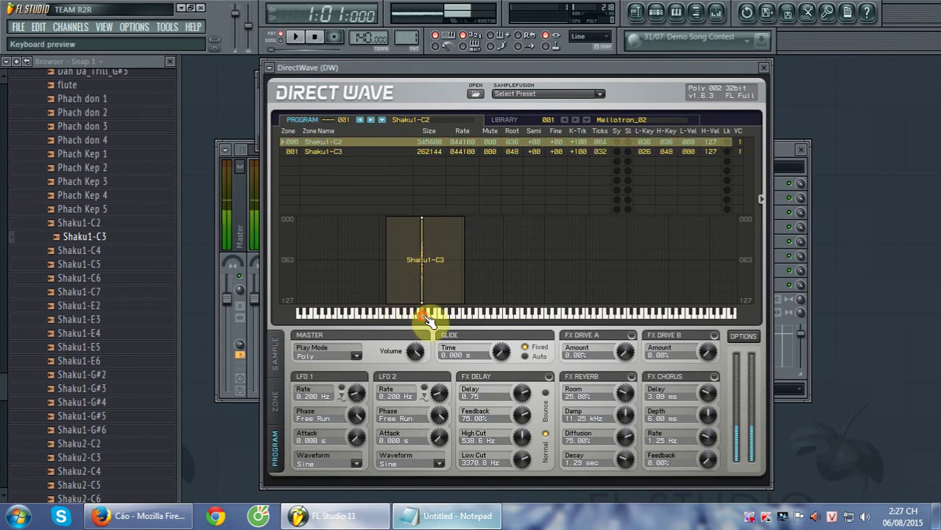
Step: Select the Shaku1-C3 zone and set its low key back to 048
click(361, 151)
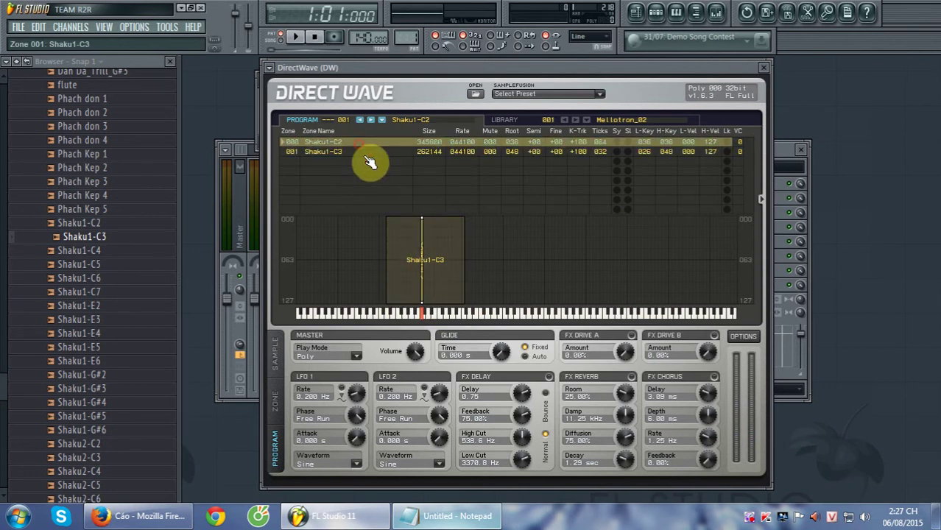
click(414, 266)
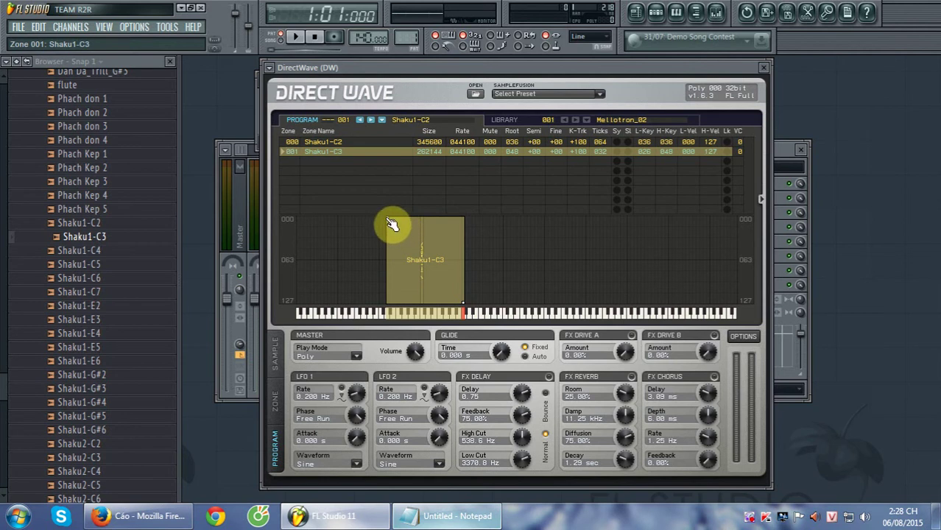
drag(391, 223, 464, 204)
Step: Add Shaku1-C4 to the program as a zone and limit its key range to its root key, 060
drag(81, 251, 386, 166)
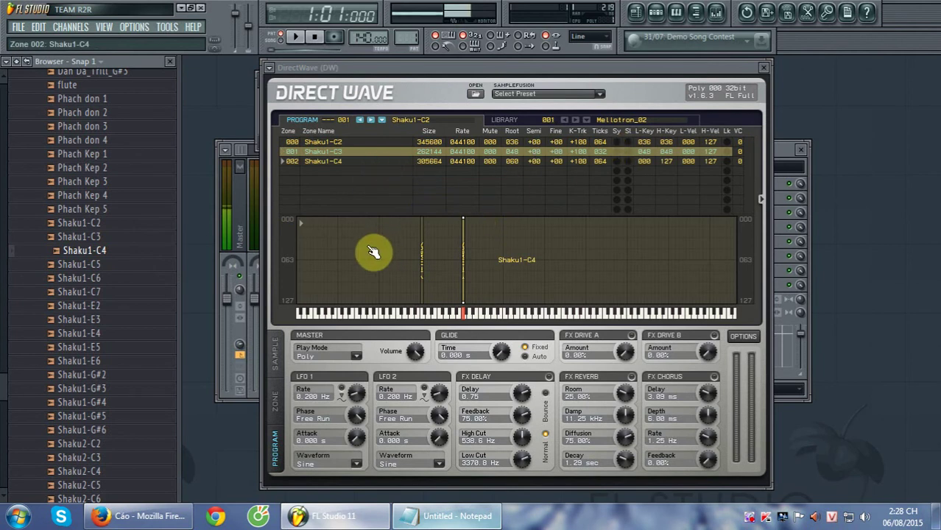
drag(295, 218, 505, 195)
drag(735, 308, 503, 335)
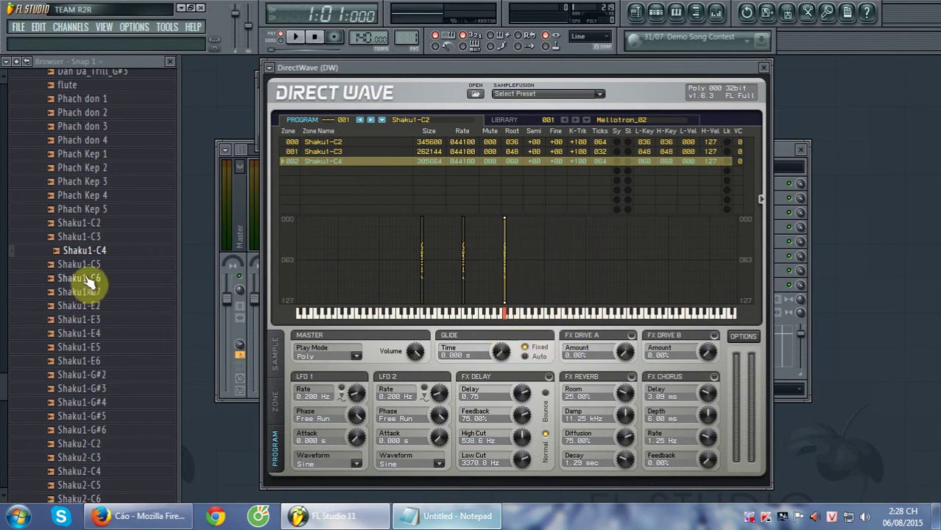
Step: Add Shaku1-C5 to the program as a zone and limit its key range to its root key, 072
drag(79, 263, 342, 174)
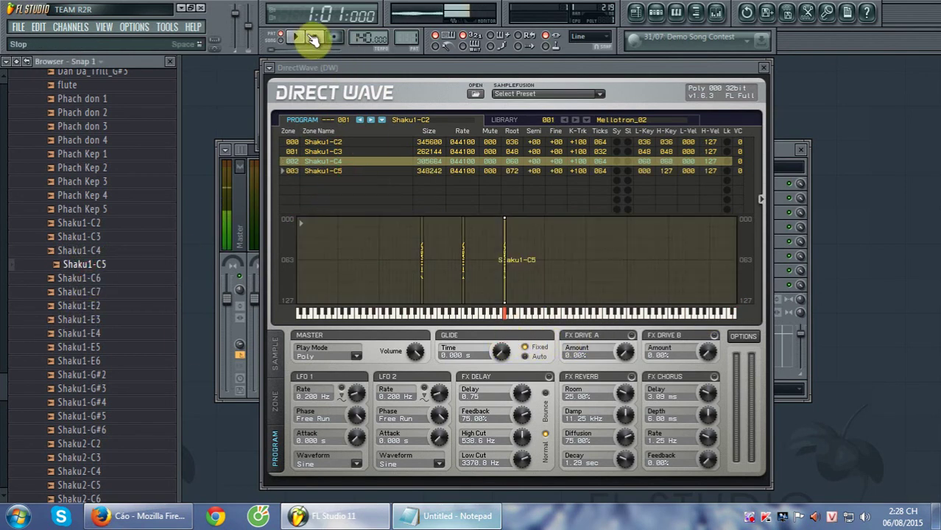
click(383, 171)
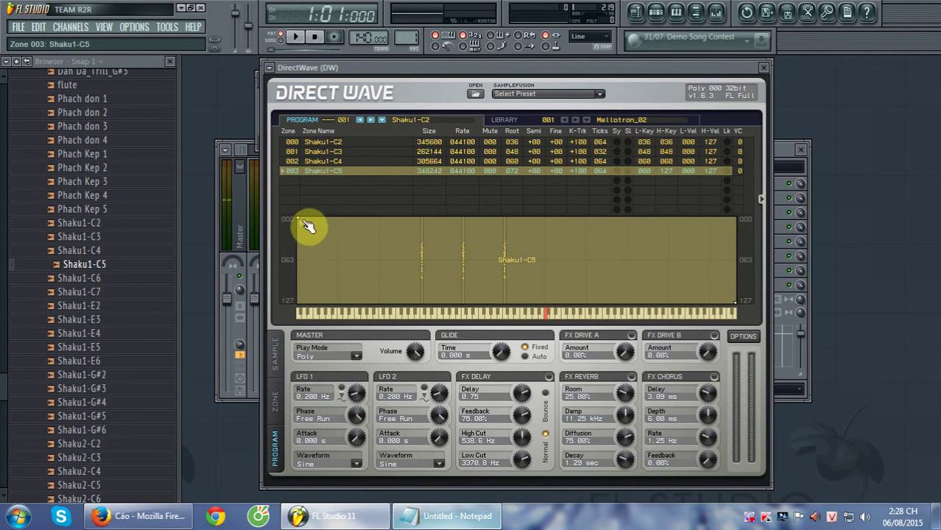
drag(302, 221, 544, 191)
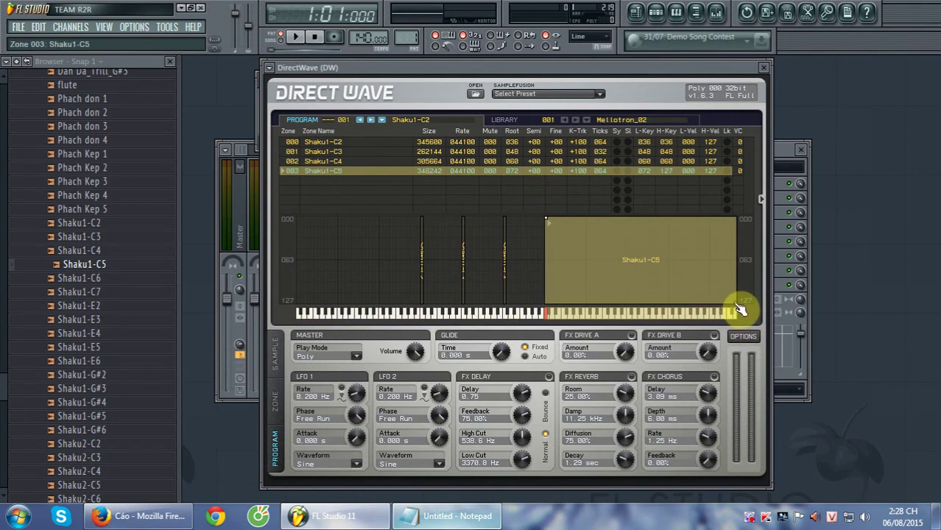
drag(740, 309, 554, 353)
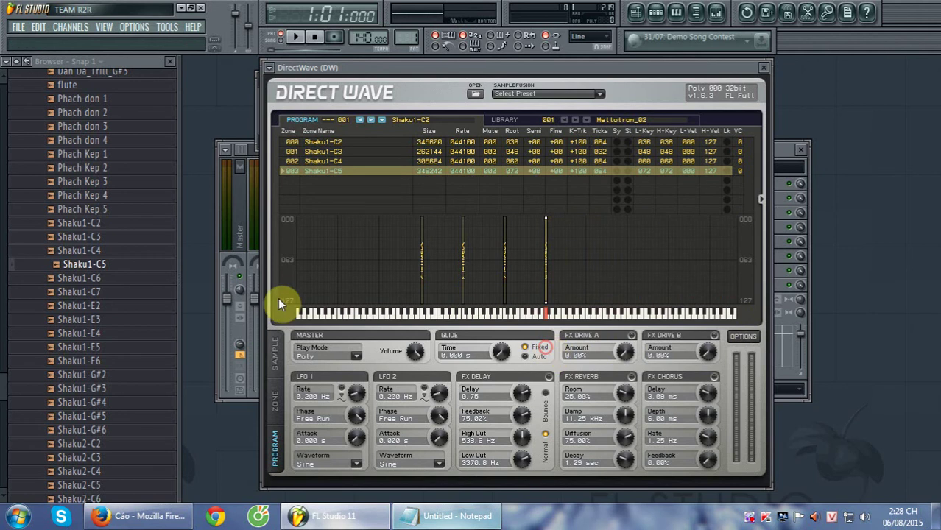
Step: Add Shaku1-C6 to the program as a zone and limit its key range to its root key, 084
scroll(22, 369, down, 3)
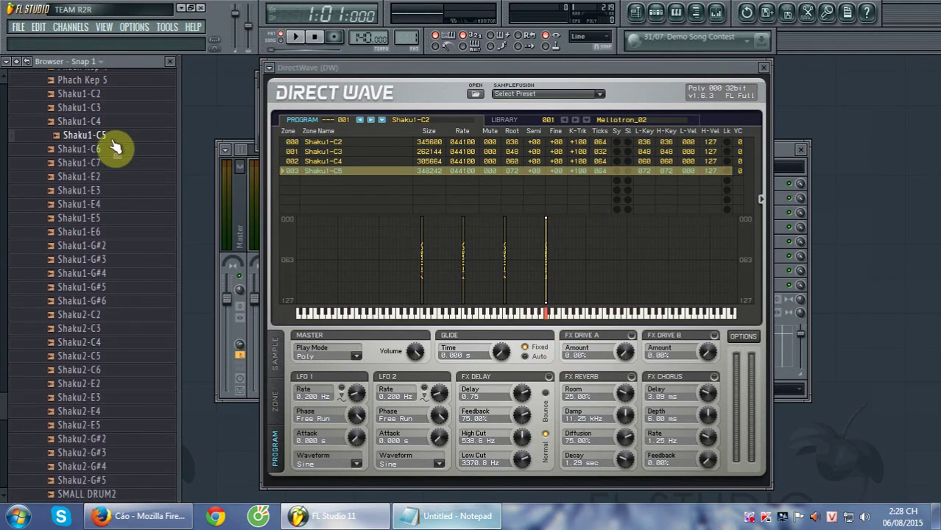
drag(81, 149, 586, 200)
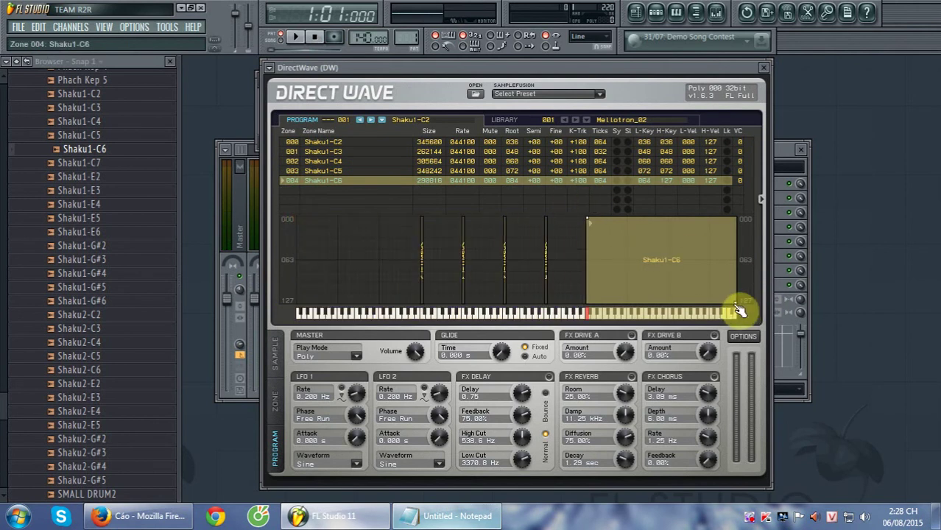
drag(738, 309, 589, 315)
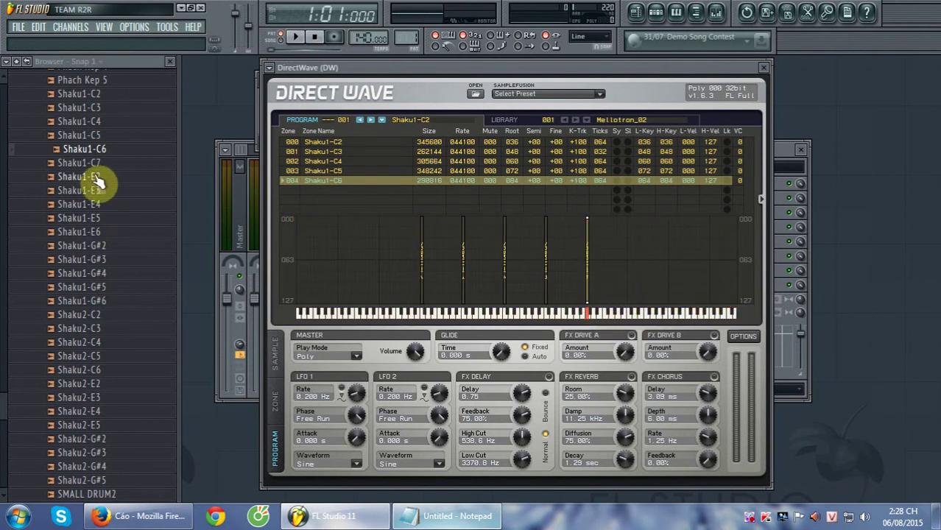
Step: Add Shaku1-C7 to the program above Shaku1-C6 and limit its key range to its root key, 096
drag(81, 164, 611, 294)
click(631, 298)
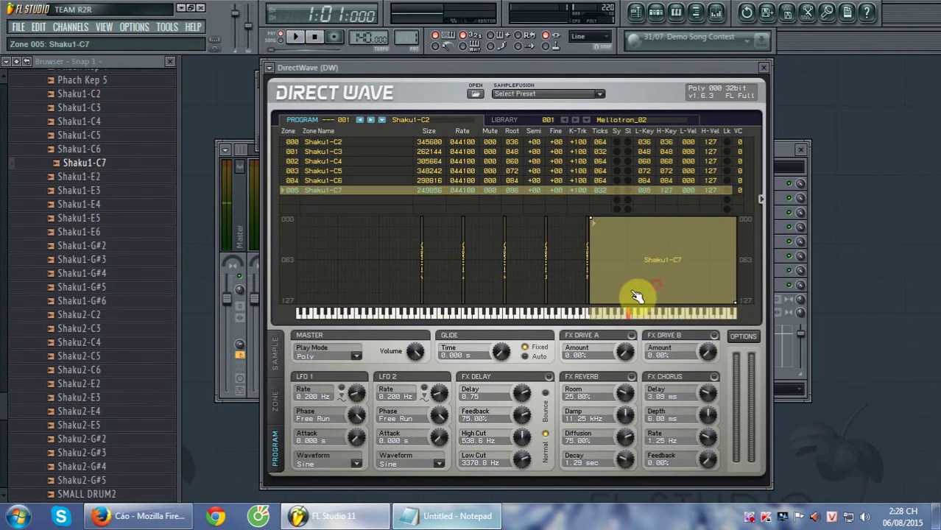
drag(593, 221, 628, 213)
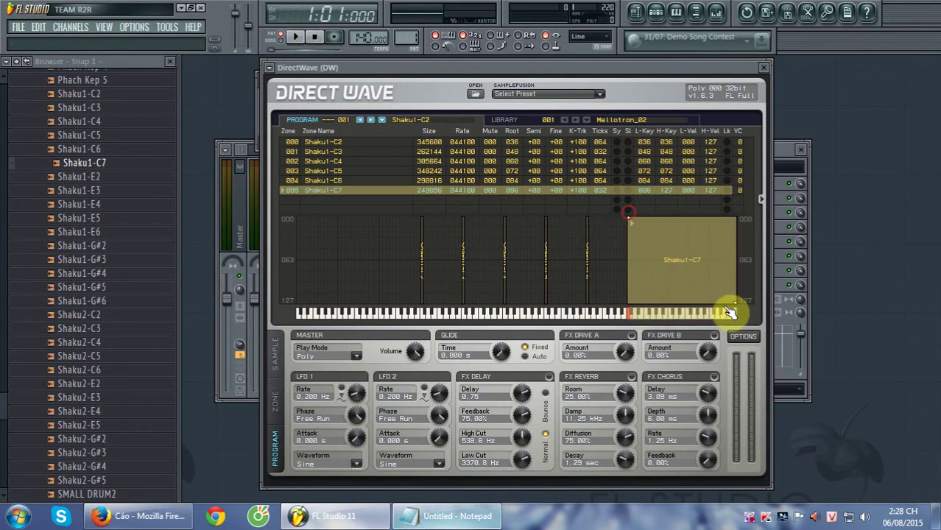
drag(731, 309, 639, 334)
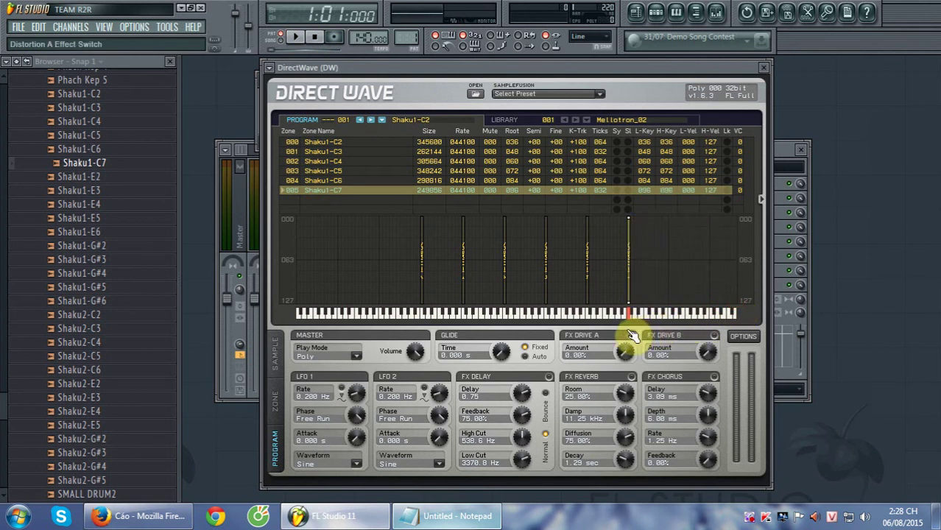
Step: Load Shaku1-E2 through Shaku1-E6 as zones, each into the gap between two neighbouring C zones in ascending order
click(103, 179)
drag(105, 186, 439, 268)
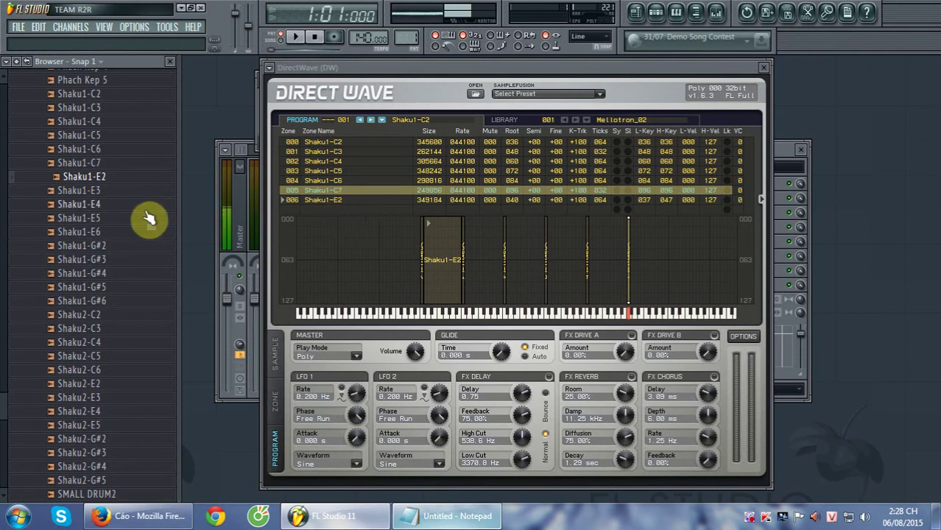
drag(110, 192, 486, 258)
click(111, 204)
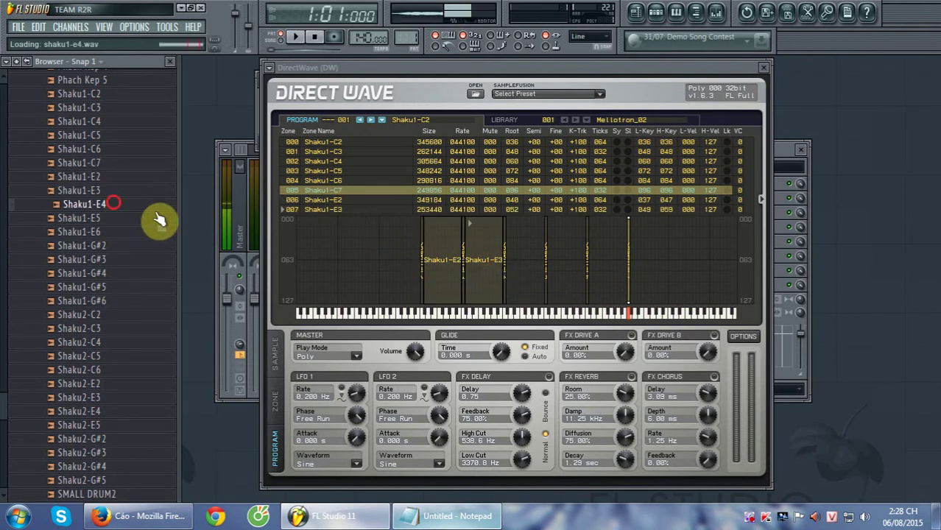
drag(159, 219, 541, 259)
drag(126, 218, 573, 259)
drag(103, 231, 603, 280)
Step: Narrow the key ranges of the Shaku1-E2 and Shaku1-E3 zones to their root keys, 040 and 052
click(451, 293)
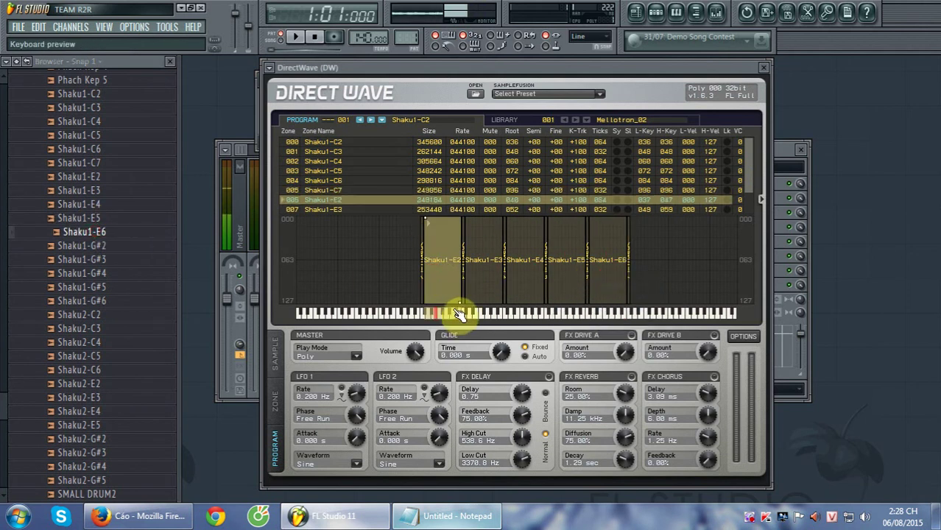
drag(456, 304, 477, 219)
click(489, 266)
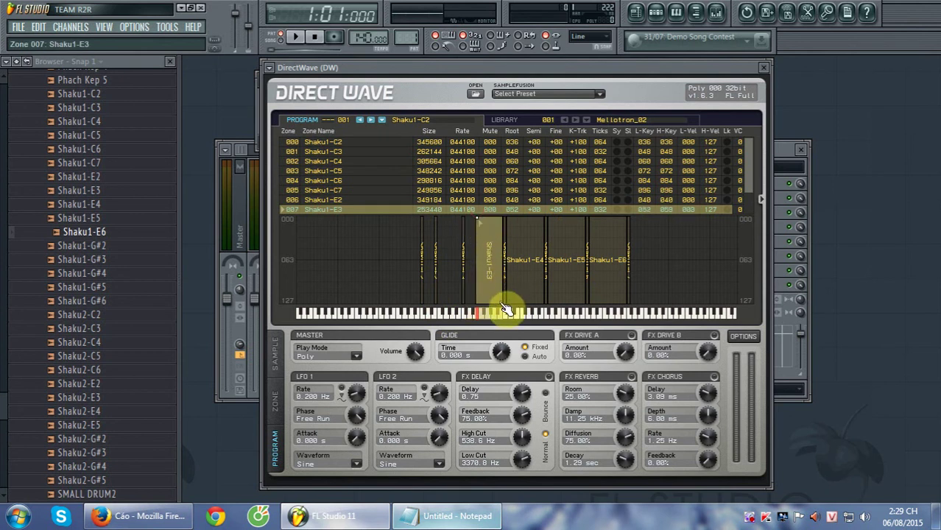
Step: Narrow the key ranges of the Shaku1-E4 and Shaku1-E5 zones to their root keys, 064 and 076
click(536, 293)
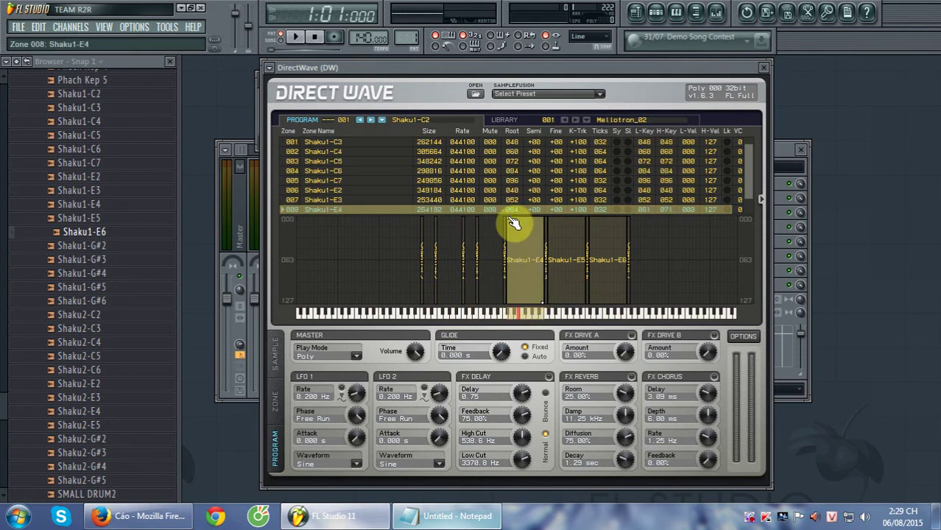
drag(508, 217, 522, 215)
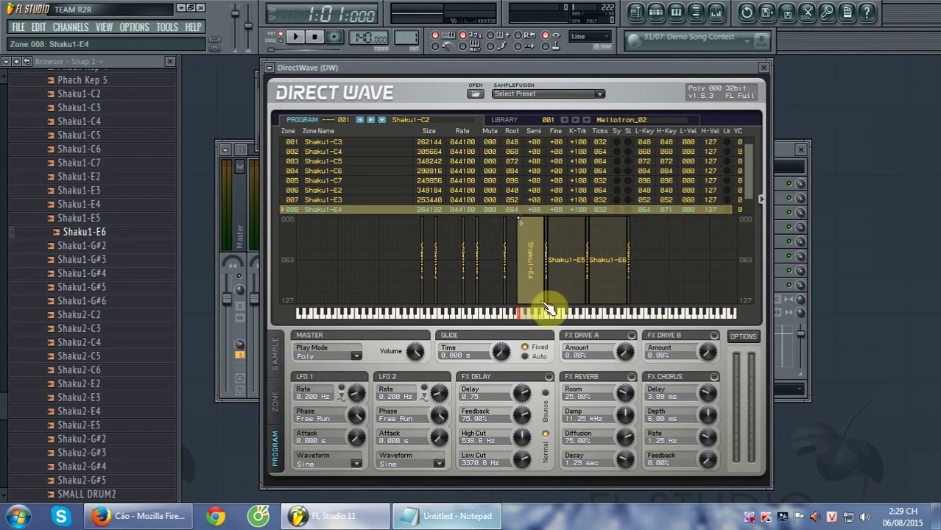
drag(549, 308, 520, 310)
click(559, 231)
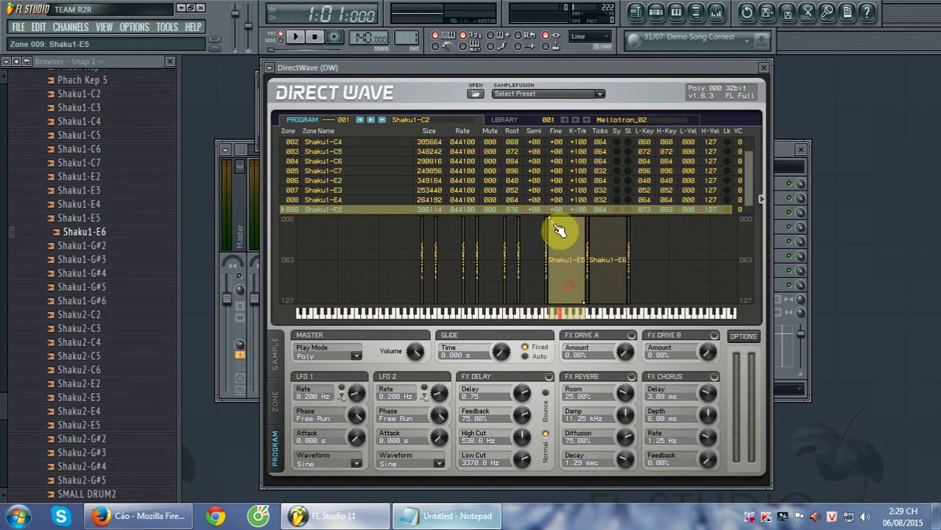
drag(551, 219, 562, 219)
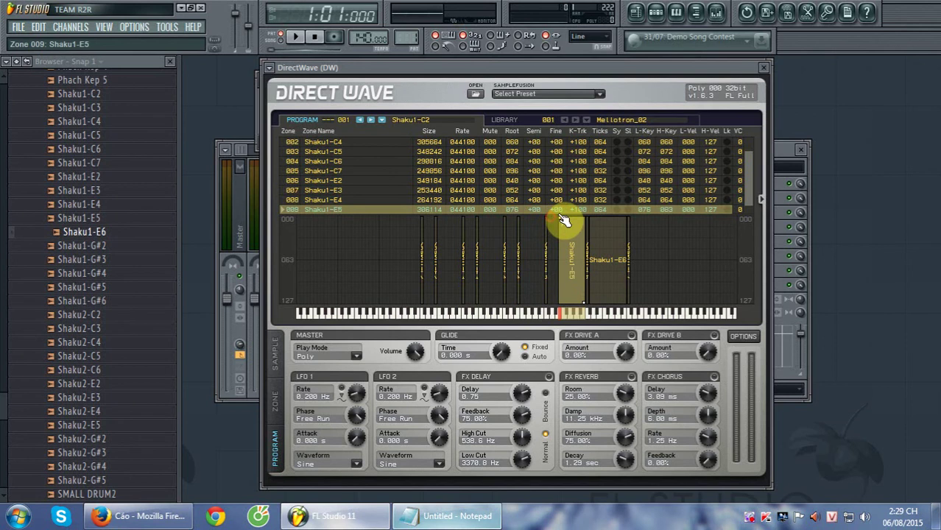
drag(585, 309, 562, 318)
Step: Narrow the Shaku1-E6 zone's key range to its root key, 088
click(605, 300)
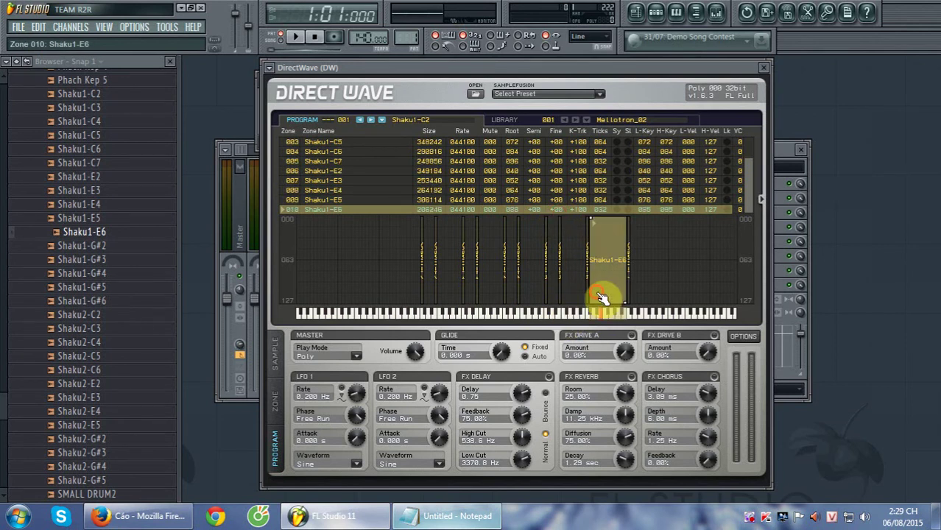
drag(595, 221, 601, 215)
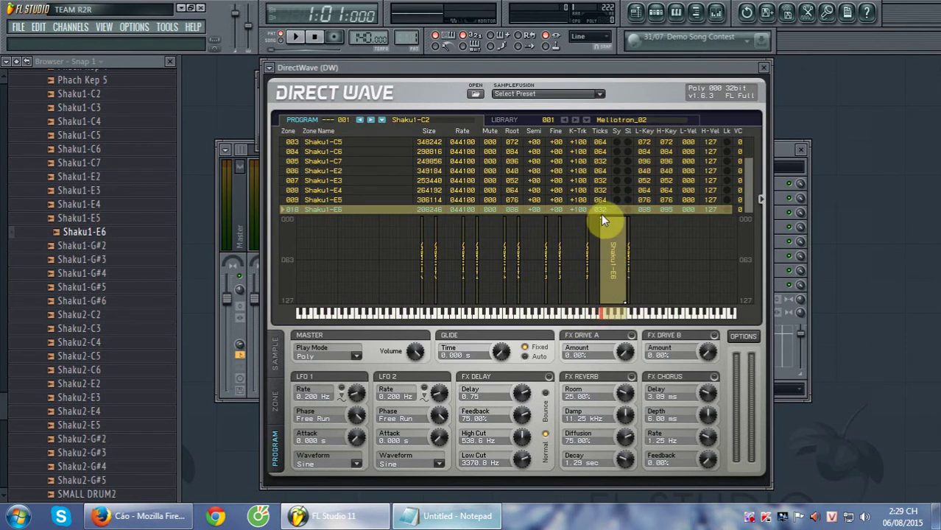
drag(628, 305, 603, 316)
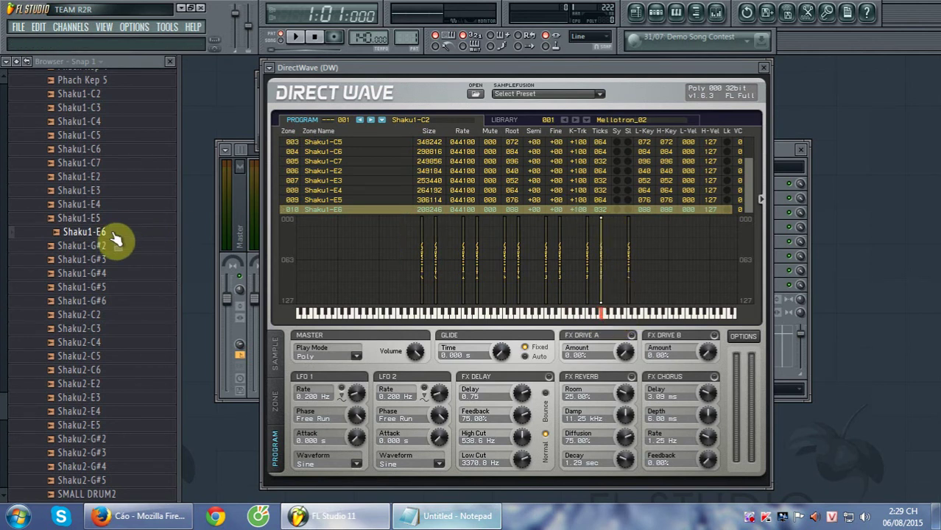
Step: Load Shaku1-G#2 through Shaku1-G#6 as zones into the empty gaps between the existing C and E zones
drag(116, 245, 457, 259)
click(107, 259)
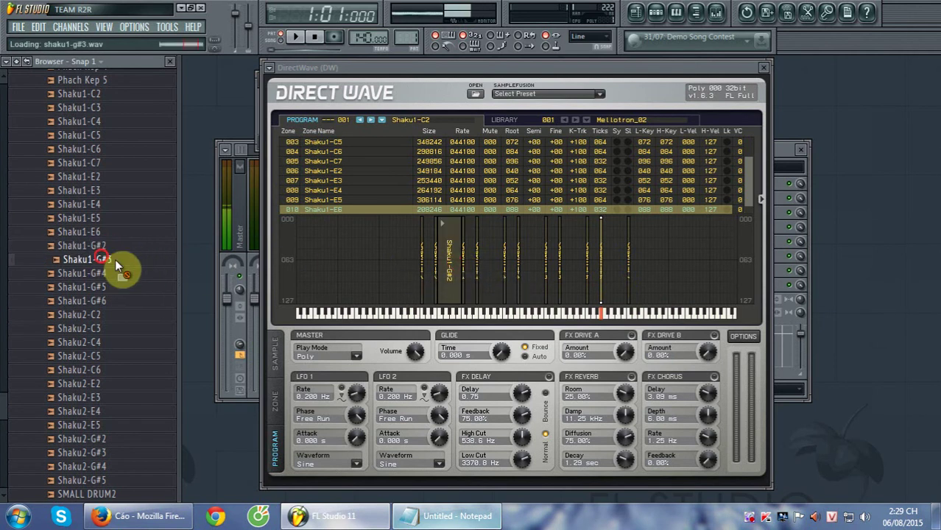
drag(115, 259, 472, 262)
drag(103, 273, 529, 262)
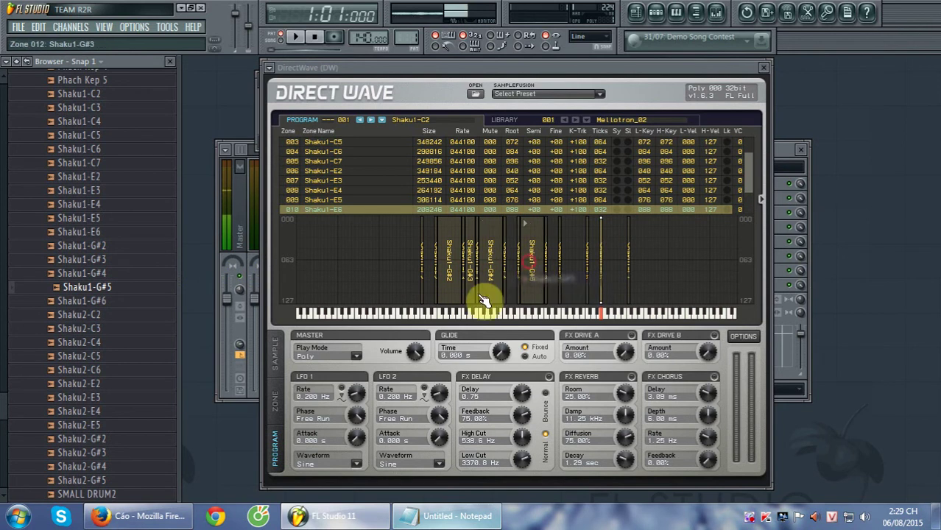
drag(100, 297, 579, 281)
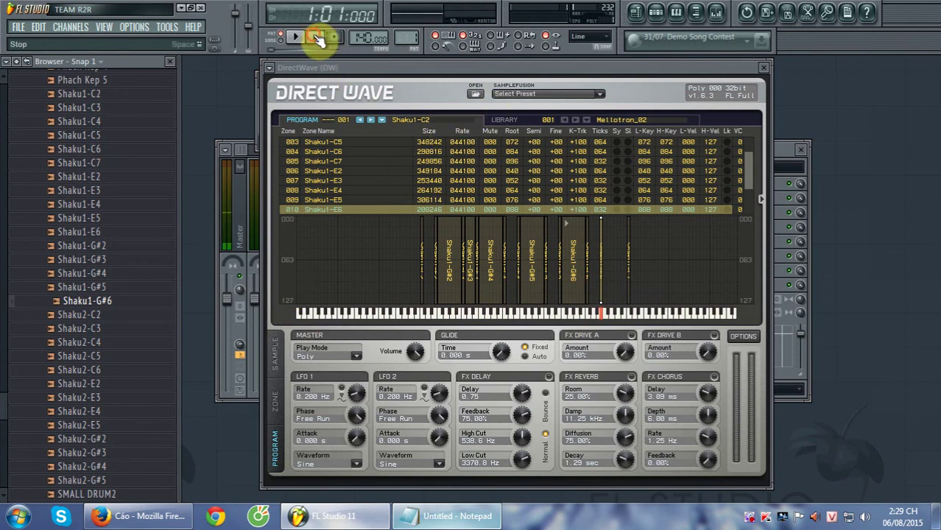
Step: Narrow the Shaku1-G#2 zone's key range to its root key, 044
click(454, 298)
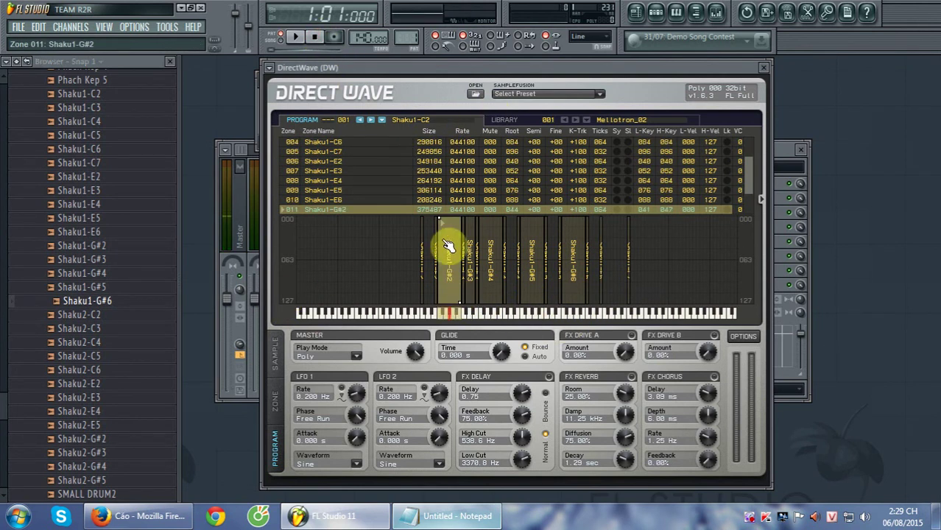
drag(446, 227, 450, 223)
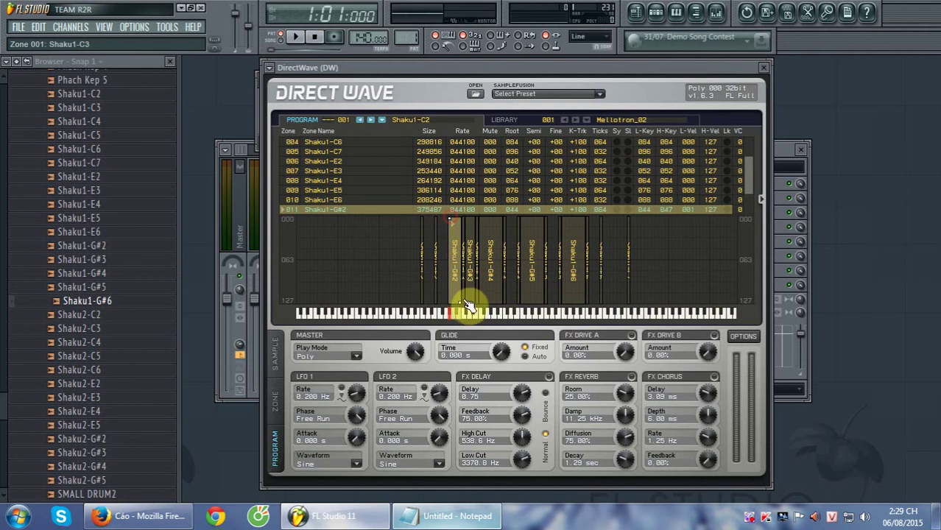
Step: Move the Shaku1-G#6 and Shaku1-G#5 zones up one gap around their root keys and narrow Shaku1-G#5 to key 080
click(497, 294)
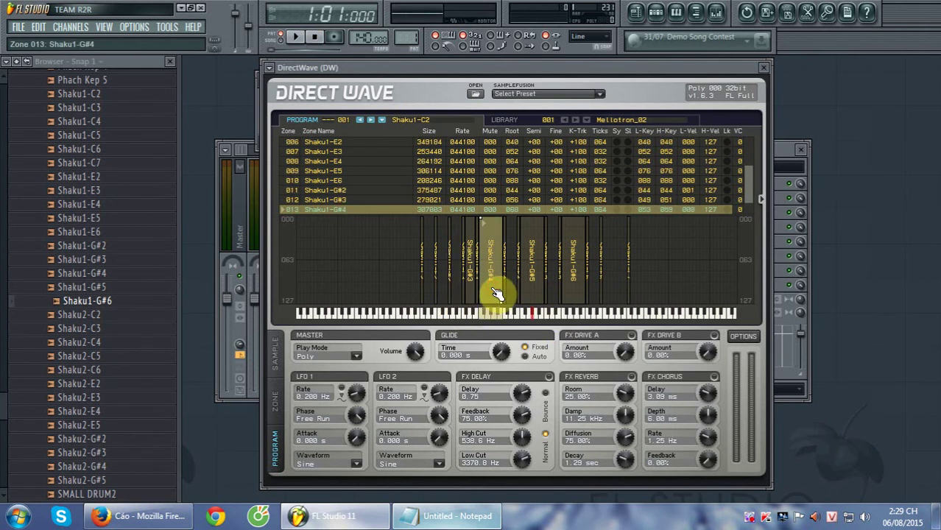
click(539, 290)
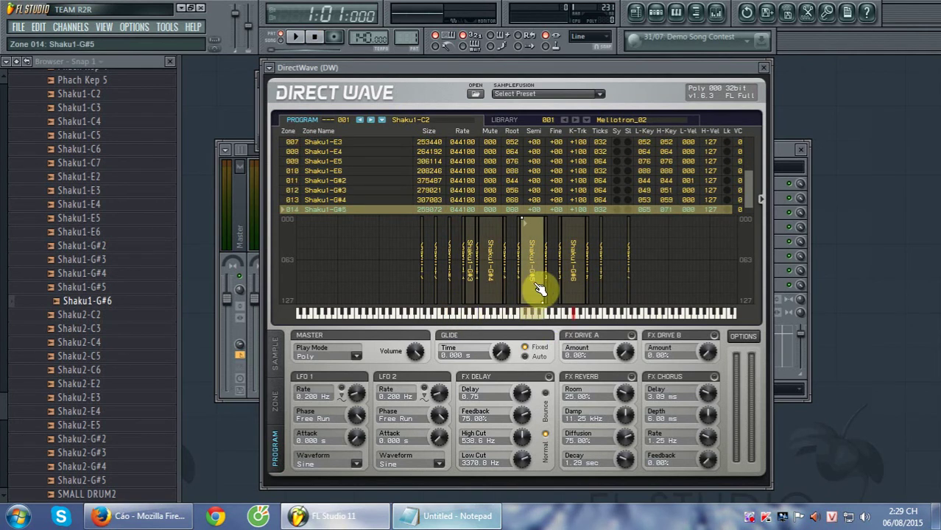
click(576, 287)
drag(576, 287, 622, 286)
drag(542, 282, 586, 286)
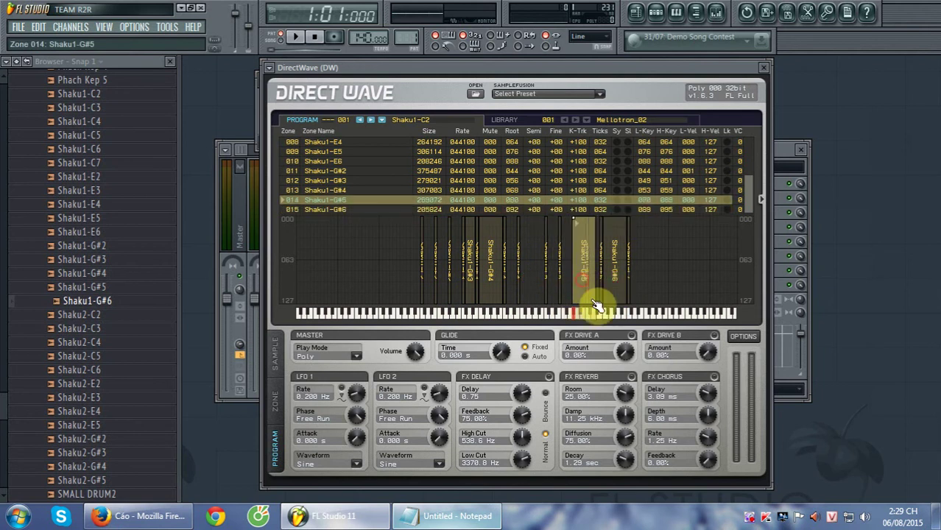
Step: Move the Shaku1-G#4 zone up one gap and narrow the Shaku1-G#4, G#3 and G#6 zones to their root keys, 068, 056 and 092
drag(490, 291, 539, 297)
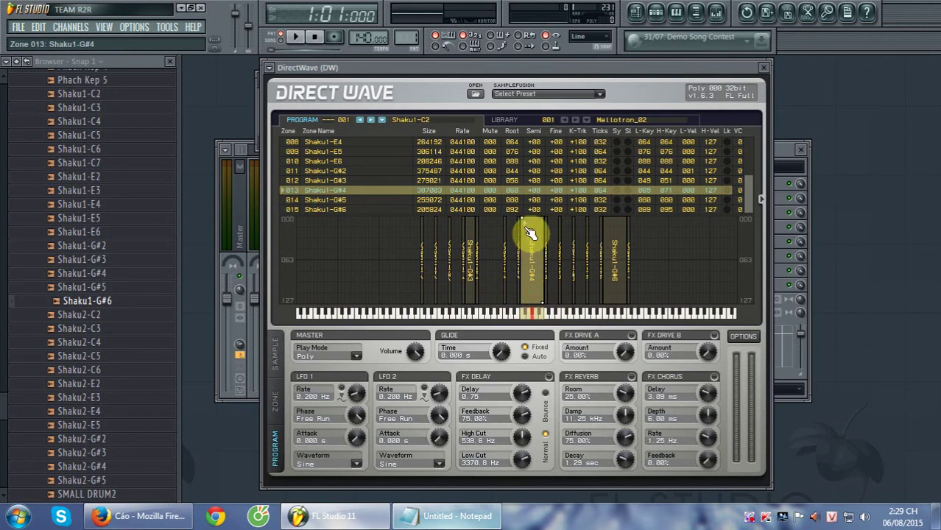
drag(528, 224, 538, 224)
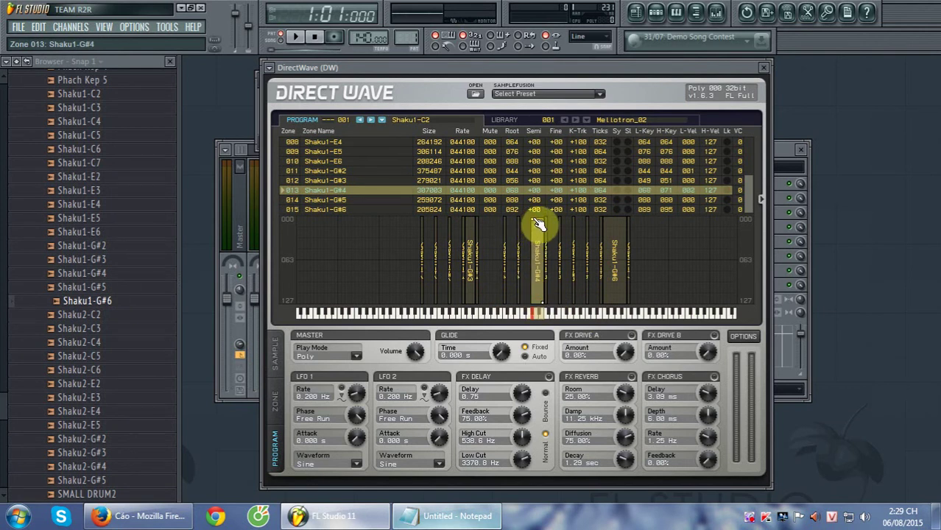
drag(546, 308, 534, 310)
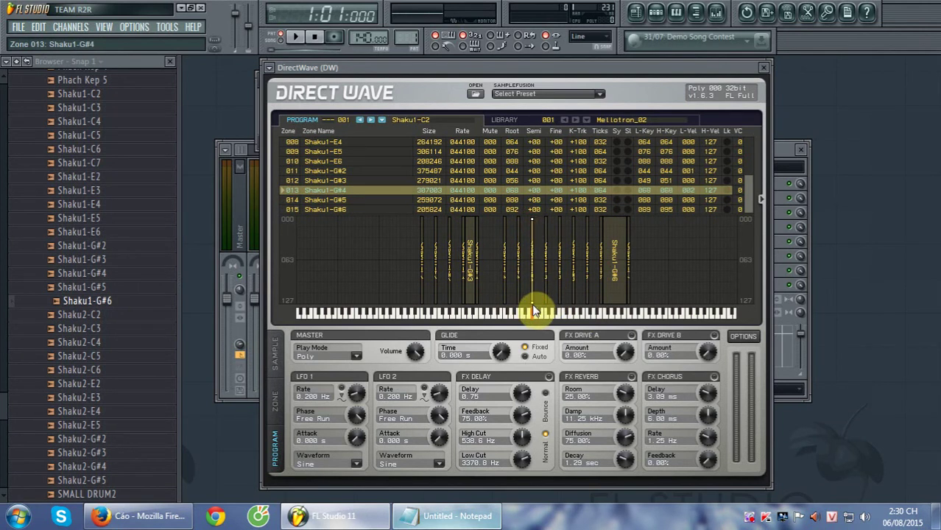
drag(478, 297, 491, 314)
mouse_move(622, 298)
mouse_down()
mouse_move(635, 301)
mouse_move(623, 315)
mouse_up()
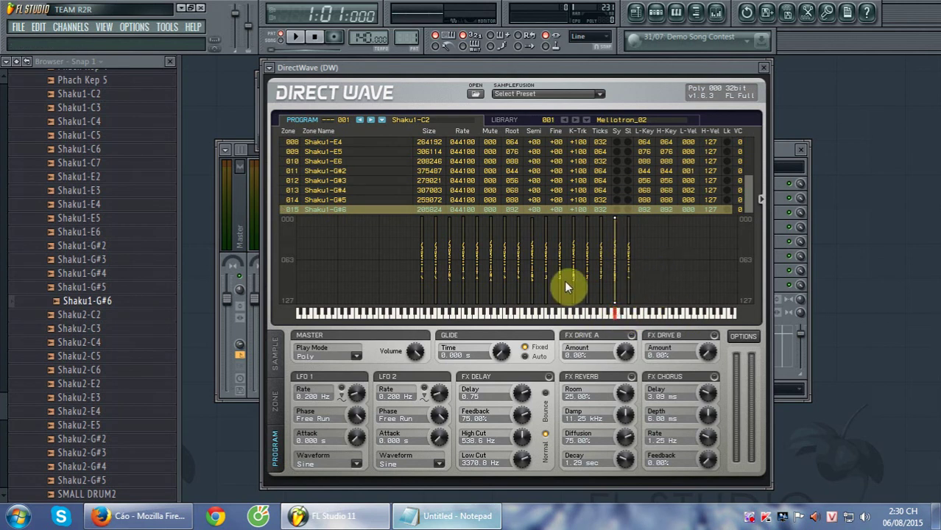
Step: Audition keys on and between the narrow zones along the preview keyboard and check the zone list
click(423, 317)
click(430, 319)
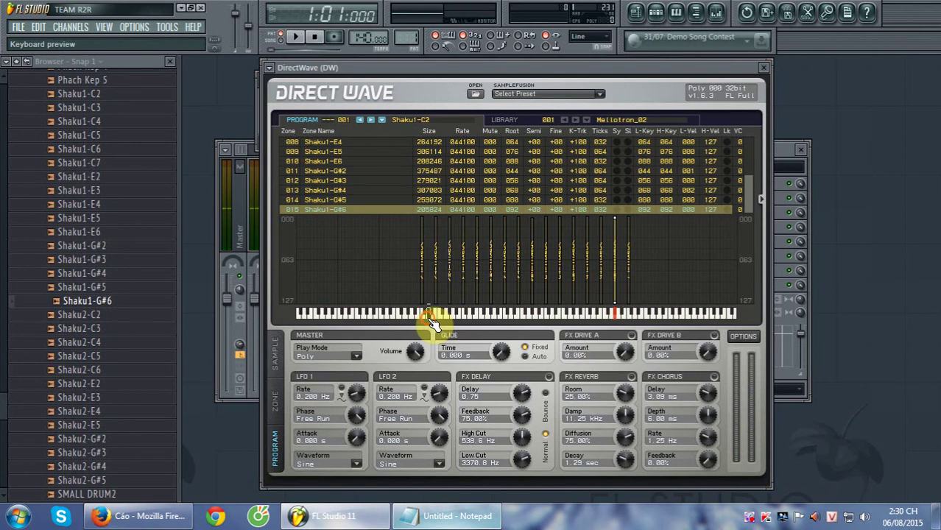
drag(429, 319, 533, 322)
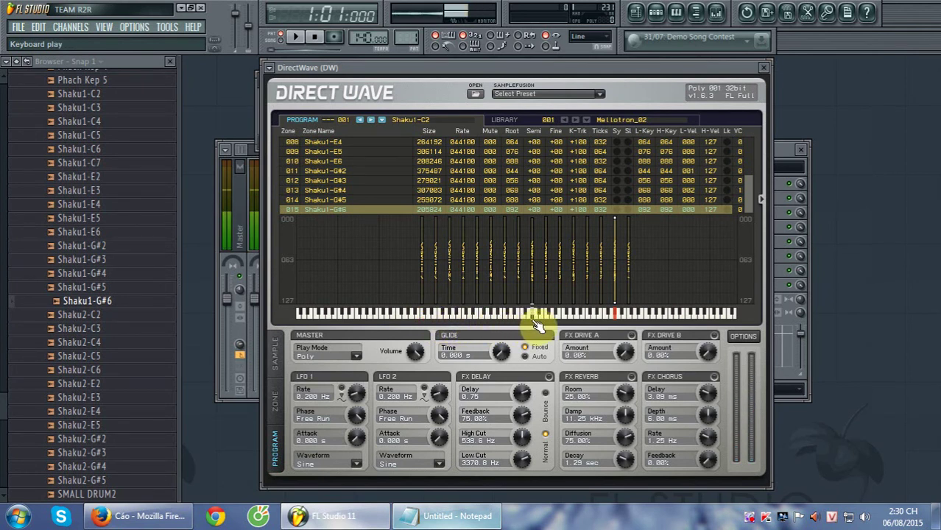
click(546, 319)
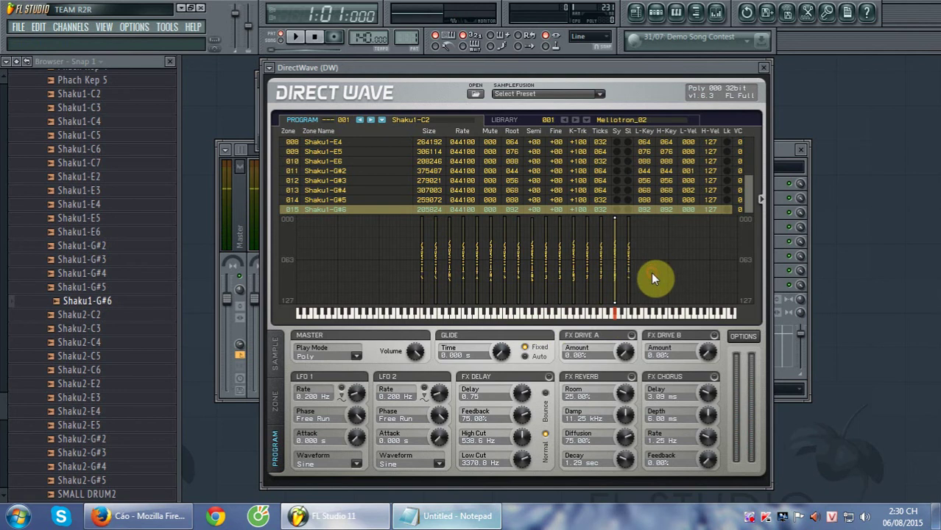
scroll(750, 180, up, 2)
scroll(751, 184, up, 2)
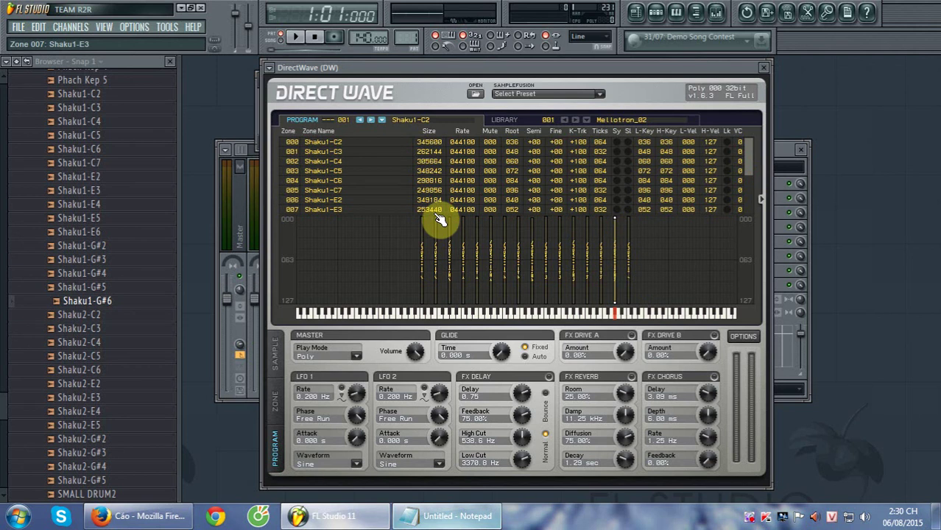
click(434, 317)
Step: Extend the low keys of the Shaku1-C2, Shaku1-E2 and Shaku1-G#2 zones down to 000, 037 and 041
click(422, 277)
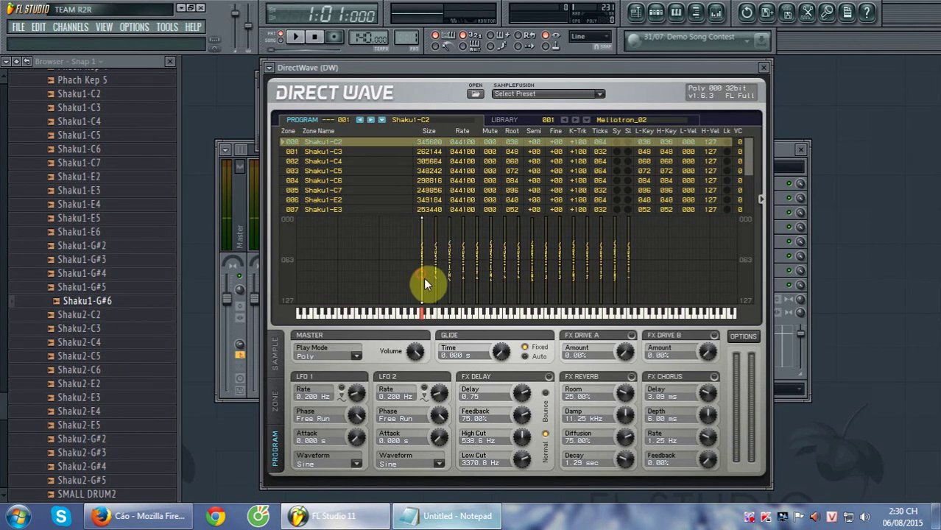
drag(425, 224, 270, 203)
click(436, 274)
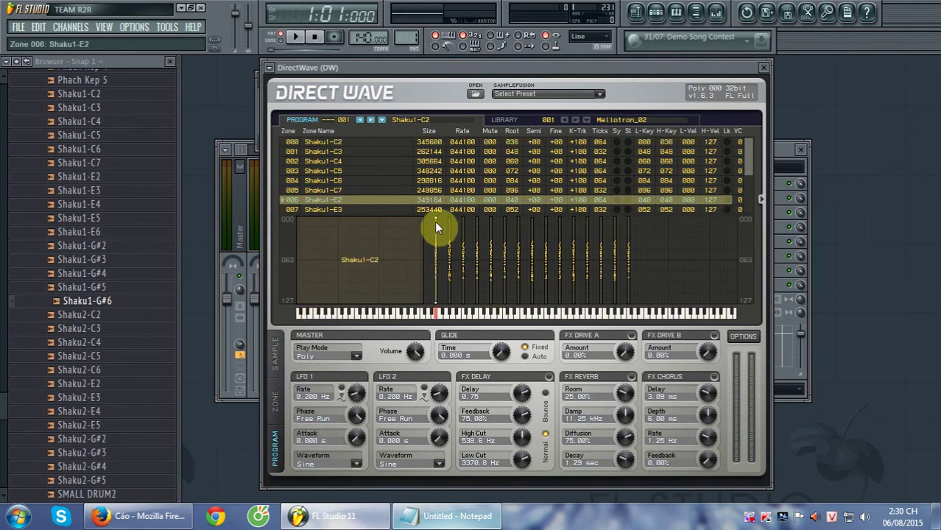
mouse_move(439, 224)
mouse_down()
mouse_move(431, 224)
mouse_move(439, 215)
mouse_up()
click(449, 221)
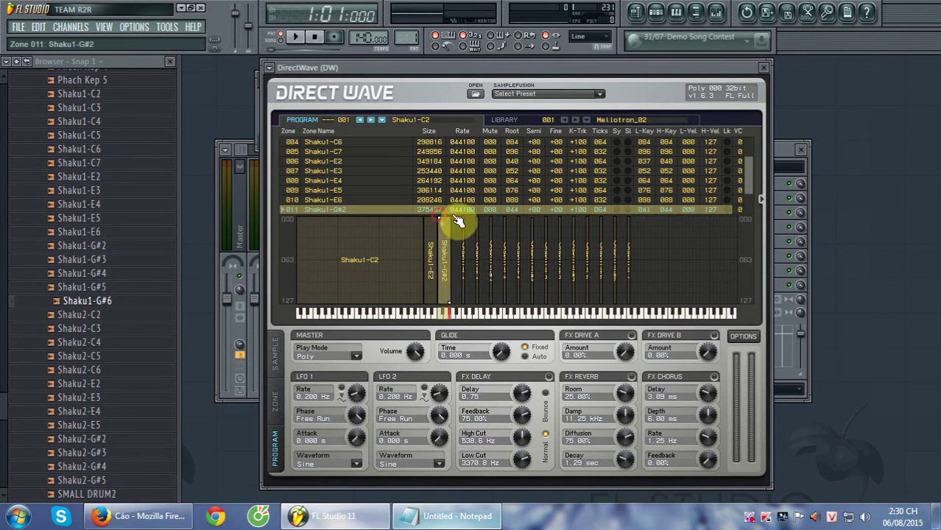
Step: Extend the low key of each zone from Shaku1-C3 (045) through Shaku1-C5 (069) down to just above the preceding zone
click(464, 228)
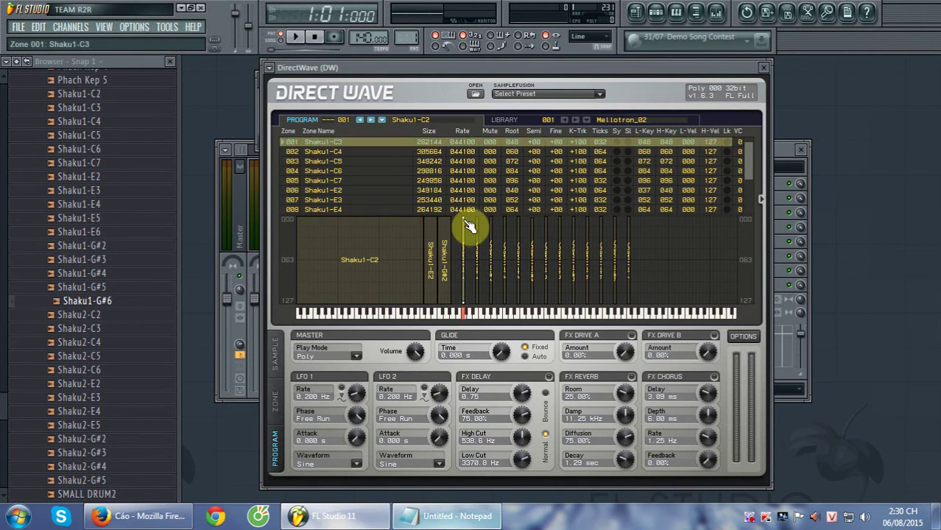
drag(465, 218, 538, 219)
click(479, 231)
click(495, 230)
click(501, 230)
click(518, 236)
click(538, 237)
click(546, 235)
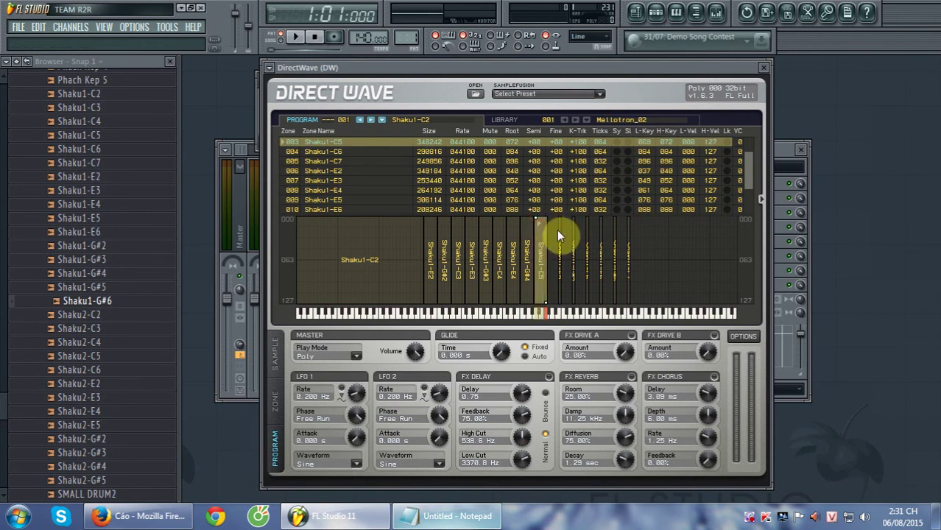
Step: Extend the low key of each zone from Shaku1-E5 (073) through Shaku1-C7 (093) down to just above the preceding zone
click(563, 232)
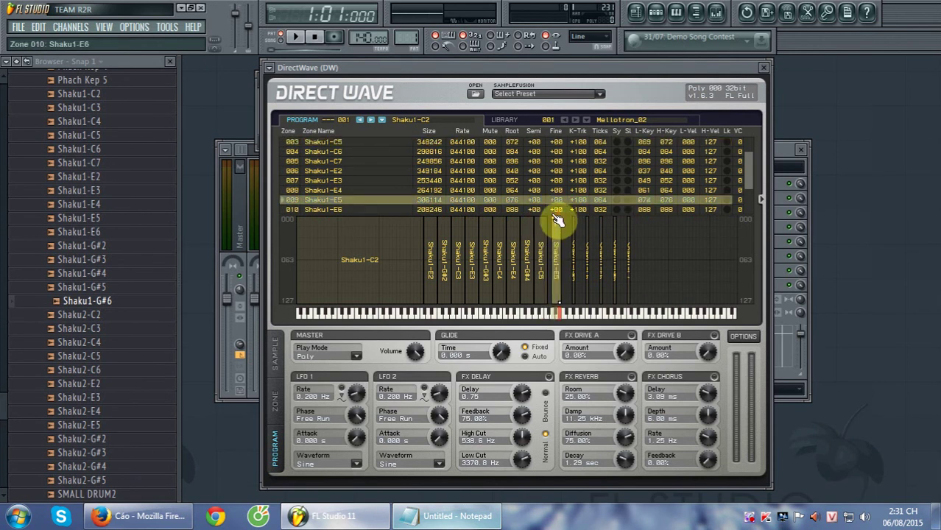
drag(556, 221, 619, 215)
click(574, 229)
click(587, 229)
click(602, 229)
click(619, 234)
click(630, 228)
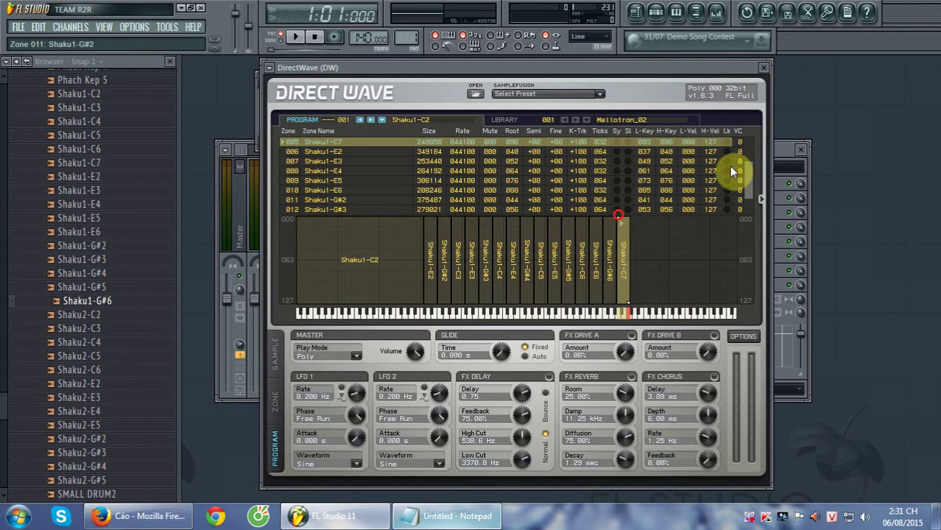
Step: Close the DirectWave window and play notes on the DW channel's testing keyboard to hear the mapped instrument
click(765, 67)
click(326, 113)
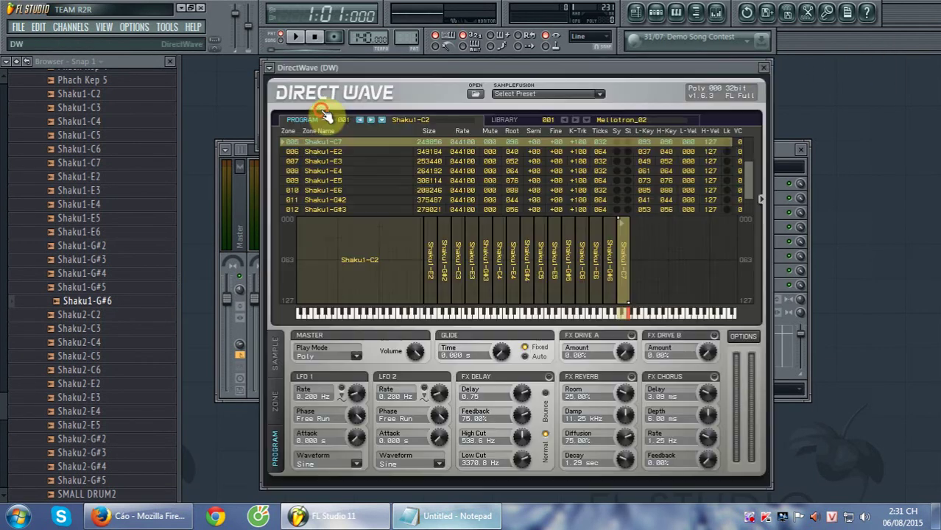
click(761, 67)
click(458, 198)
click(465, 203)
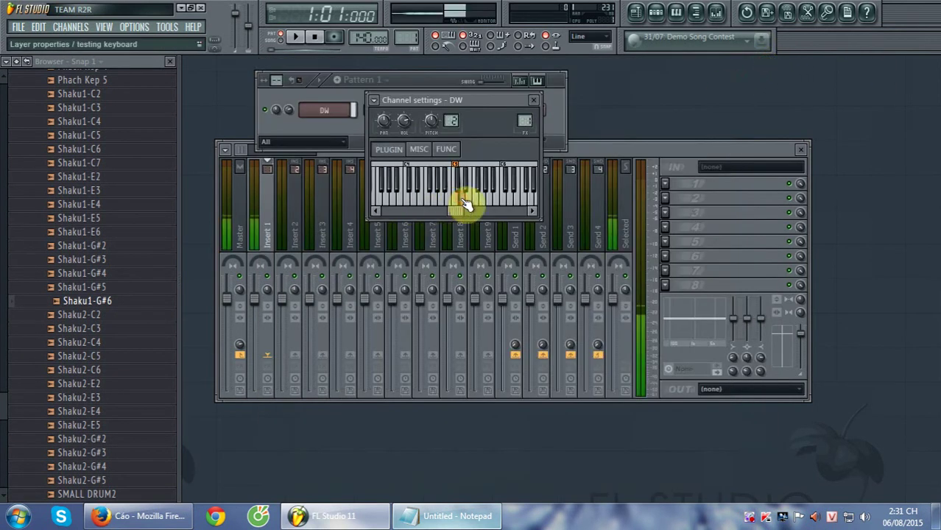
mouse_move(464, 201)
mouse_down()
mouse_move(513, 199)
mouse_move(430, 204)
mouse_up()
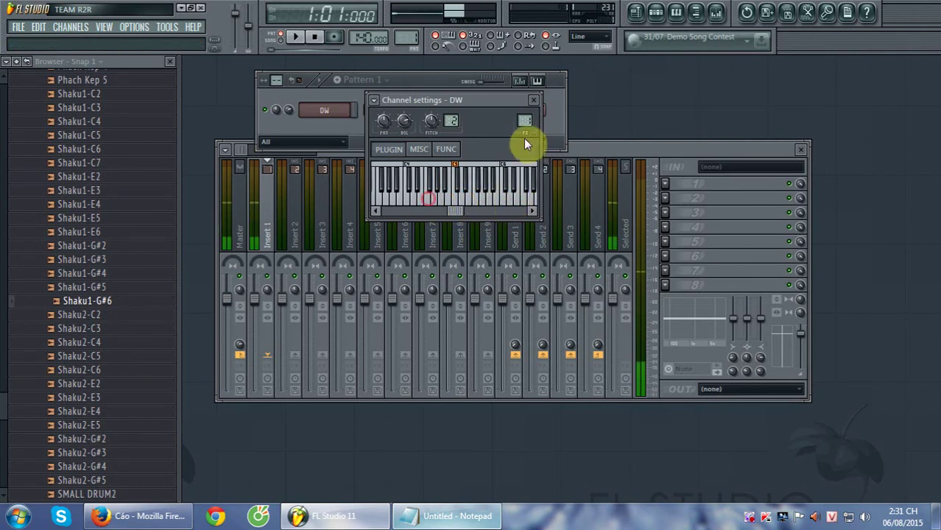
Step: Open the DW channel's piano roll, audition notes from around D5 up to A#5, and close it
right_click(329, 111)
click(385, 117)
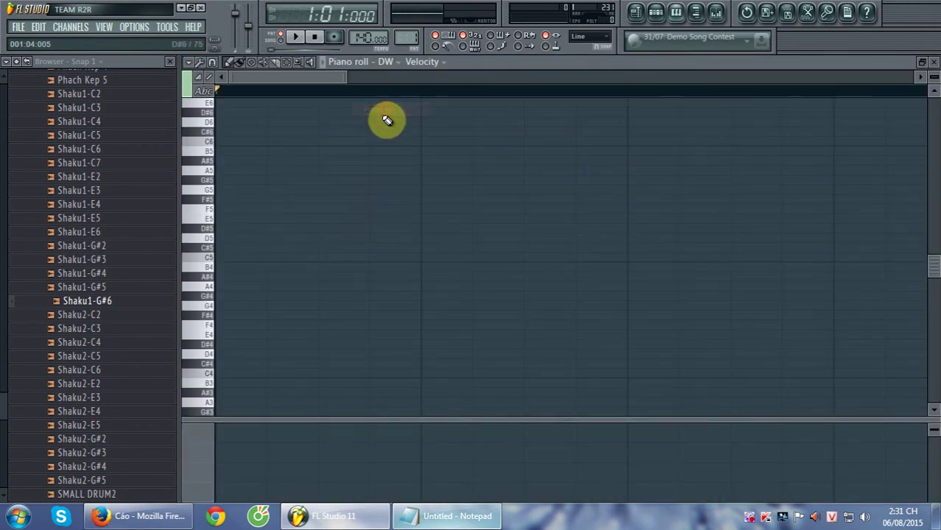
click(210, 240)
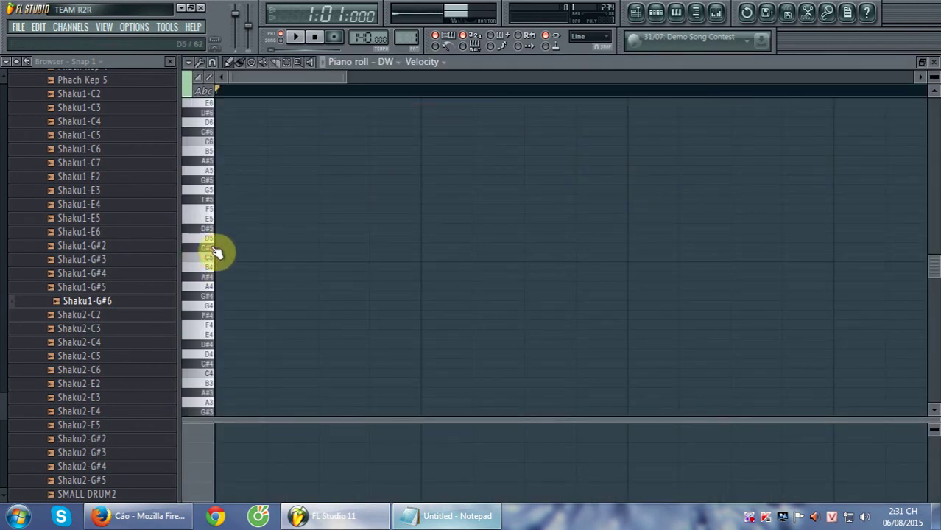
click(211, 246)
click(210, 239)
click(212, 233)
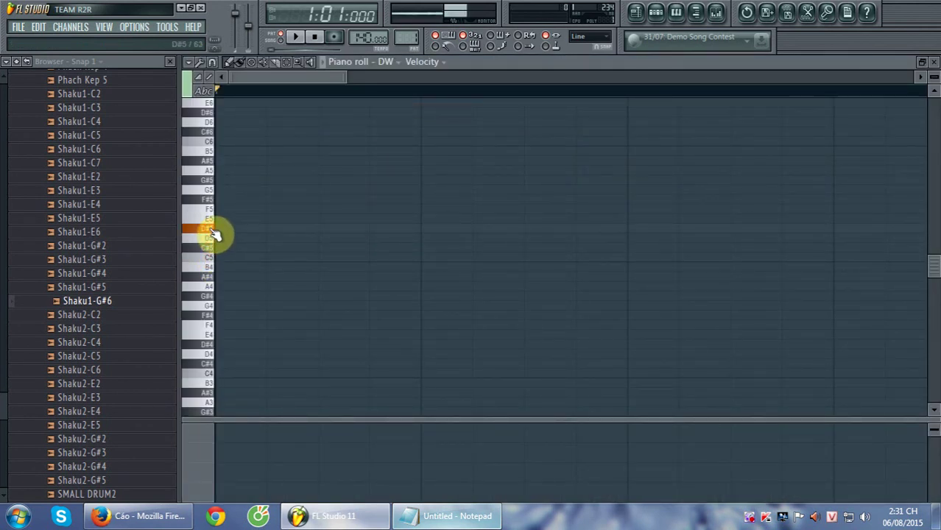
drag(213, 233, 214, 160)
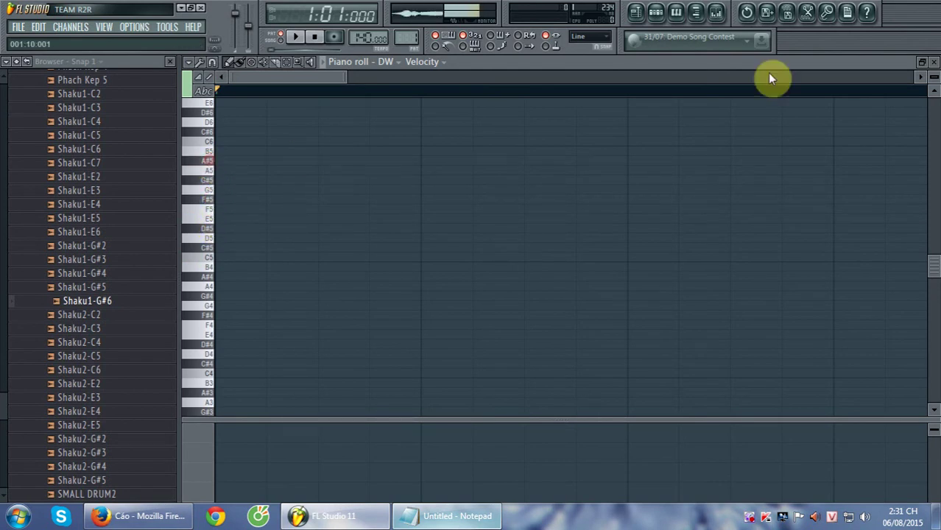
click(933, 62)
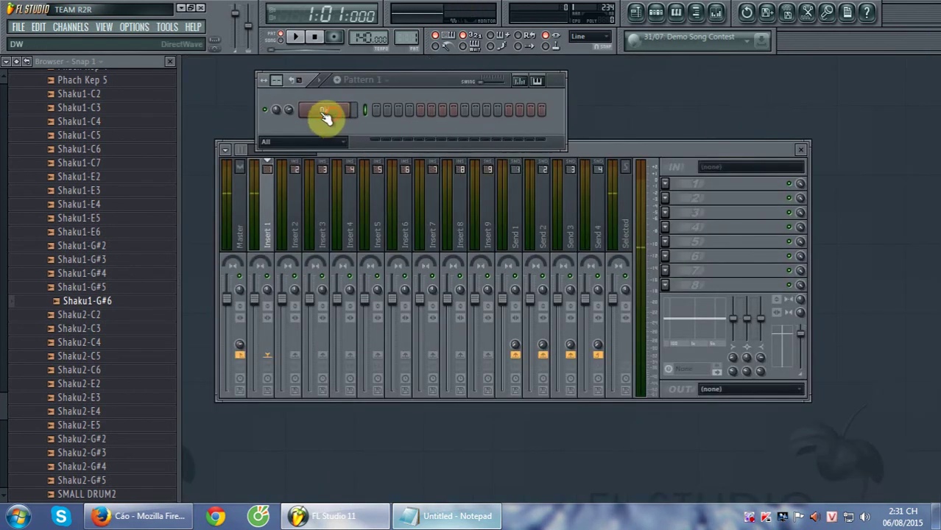
Step: Reopen the DW instrument, go to the start of its zone list and select the Shaku1-C2 zone
click(326, 117)
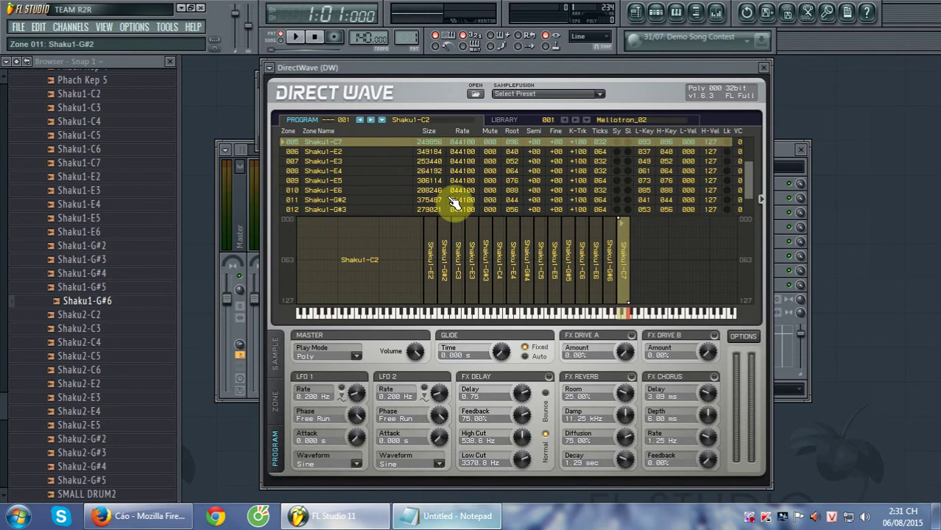
drag(746, 184, 745, 151)
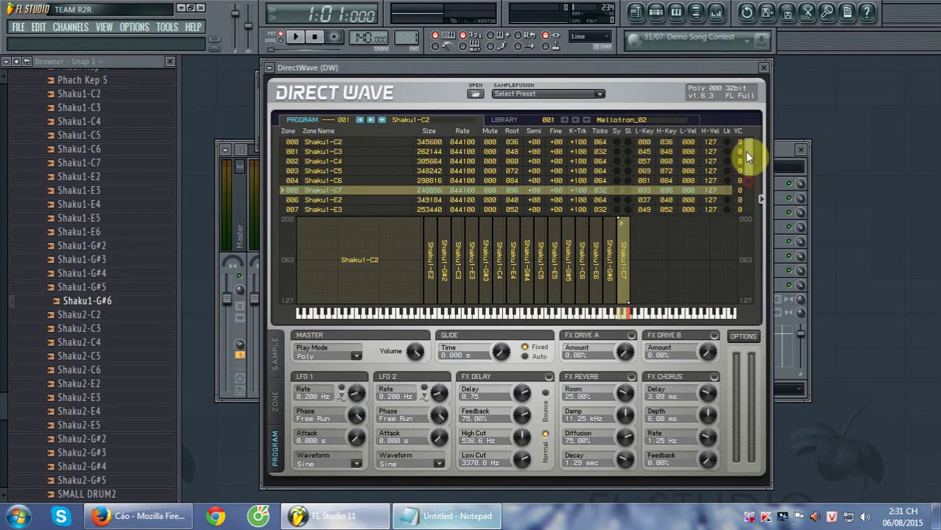
click(352, 144)
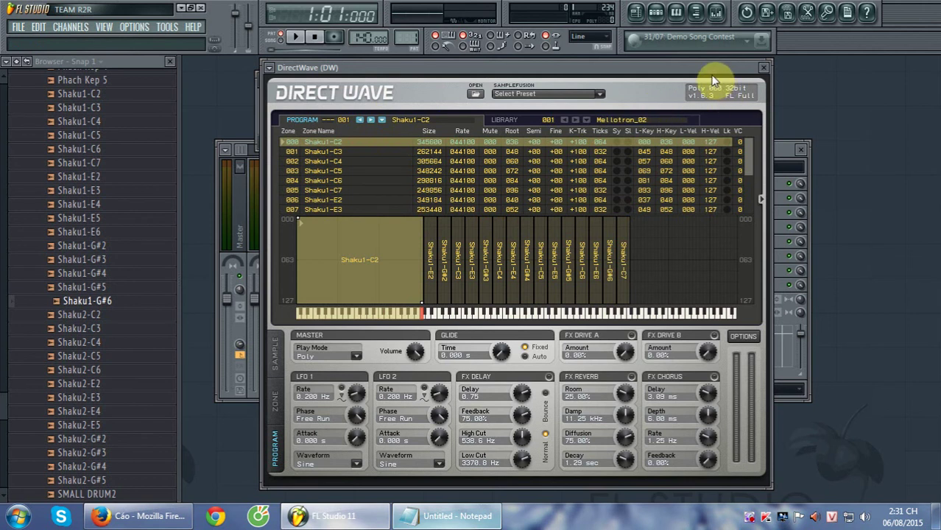
Step: Move the DirectWave window aside, insert a second DirectWave channel and place its window beside the sample browser
drag(558, 73, 641, 131)
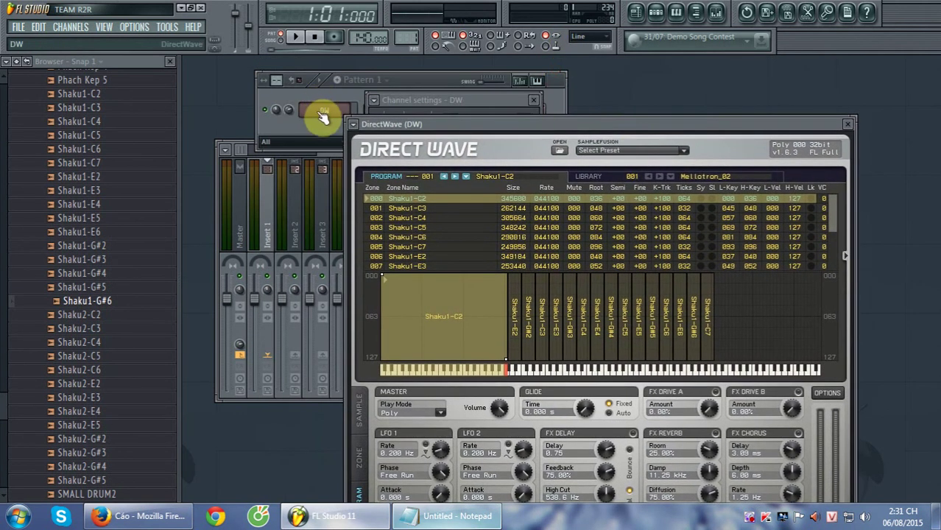
right_click(324, 116)
mouse_move(396, 256)
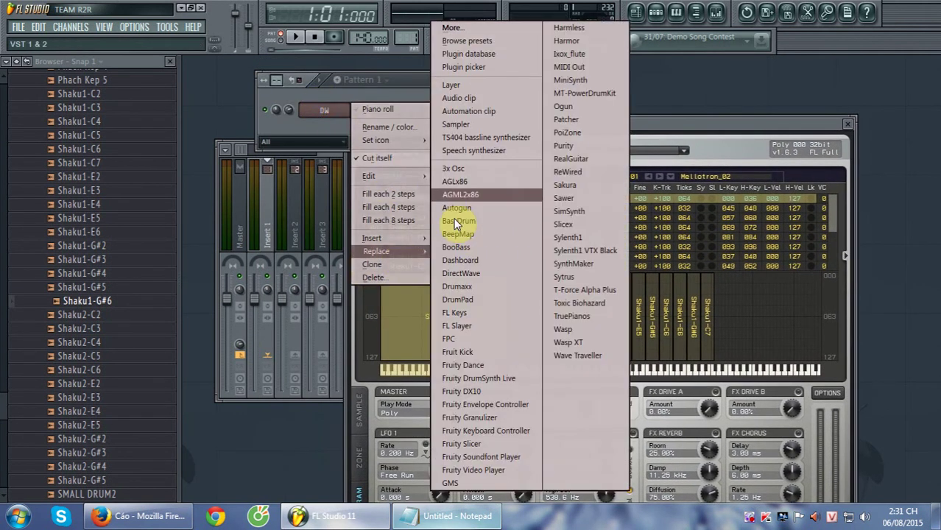
click(472, 273)
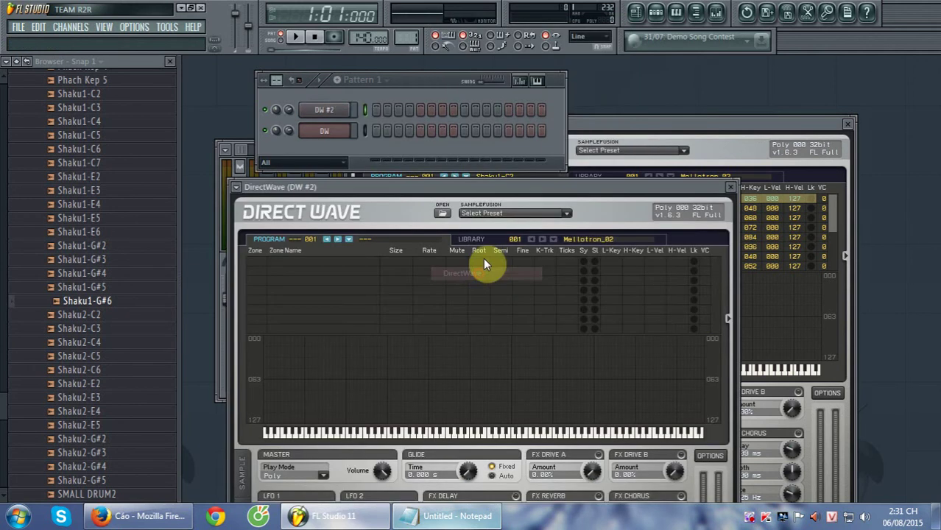
drag(453, 190, 469, 97)
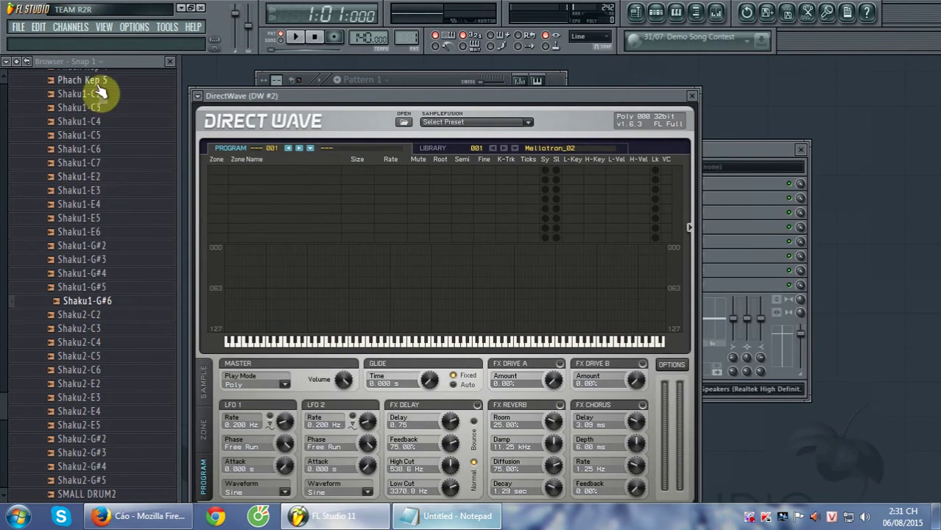
Step: Load the Shaku1-C2 sample into the second DirectWave and audition it on several higher keys of its keyboard
drag(101, 94, 346, 177)
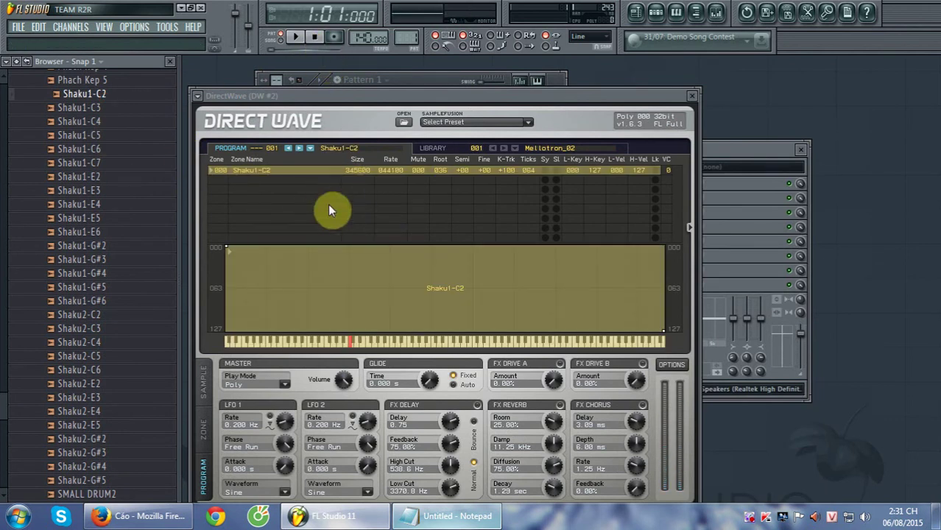
click(374, 345)
click(415, 345)
click(436, 345)
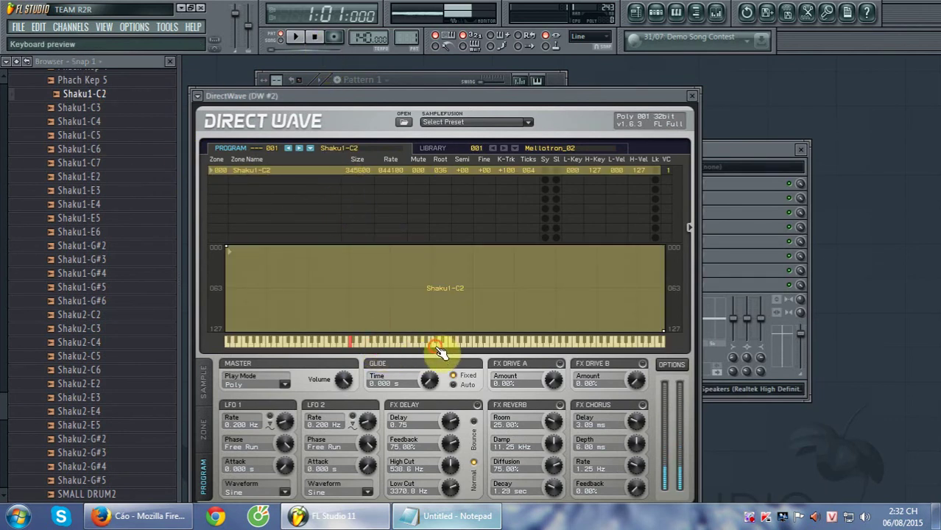
click(486, 345)
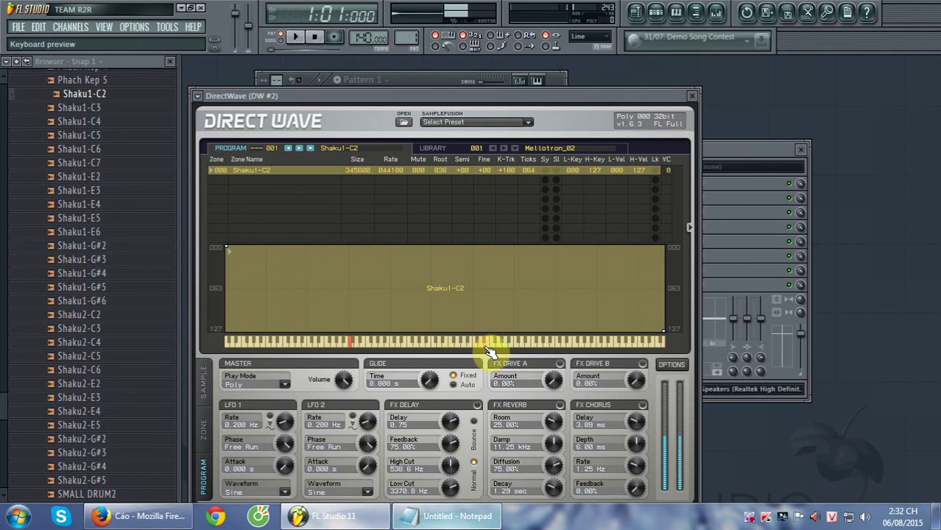
Step: Close the second DirectWave window, view the DW #2 channel's piano roll and close it
click(692, 95)
right_click(312, 110)
click(386, 111)
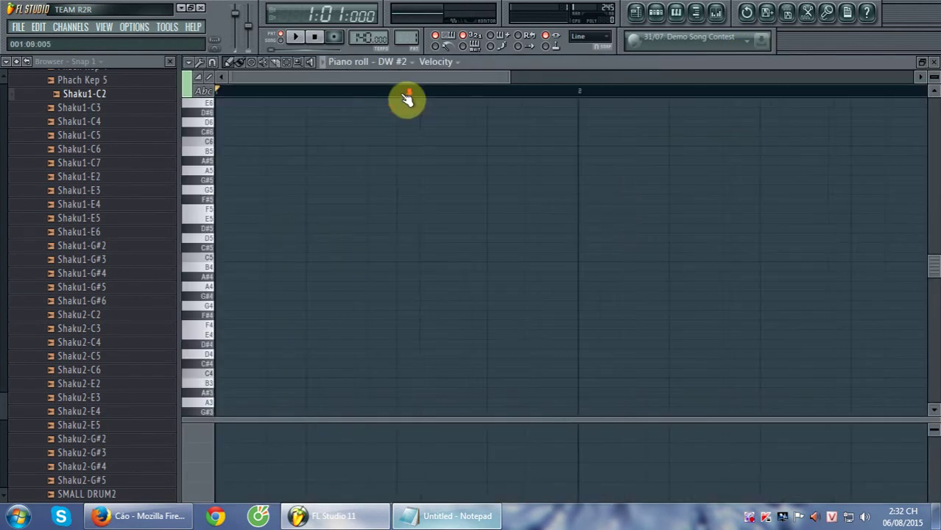
click(933, 62)
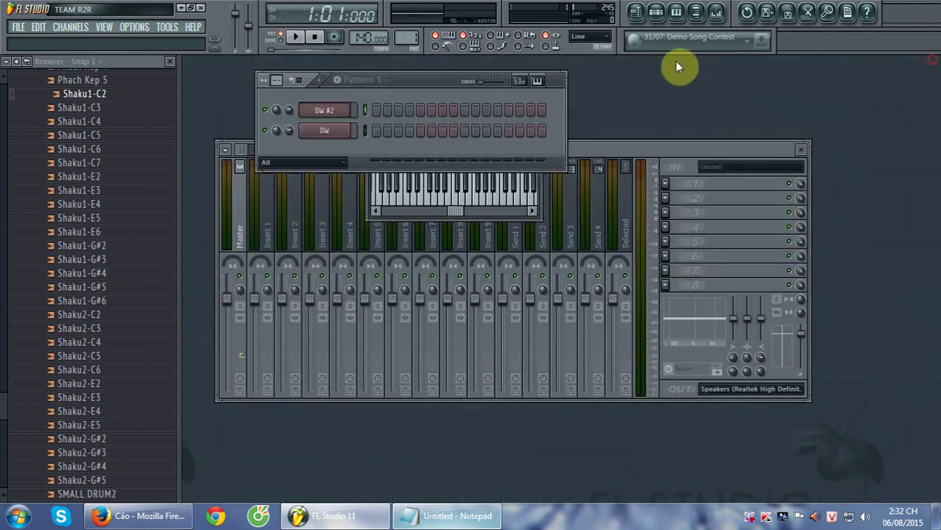
Step: Bring up the mixer and load Newtone into the Master track's first effect slot
click(717, 13)
click(717, 13)
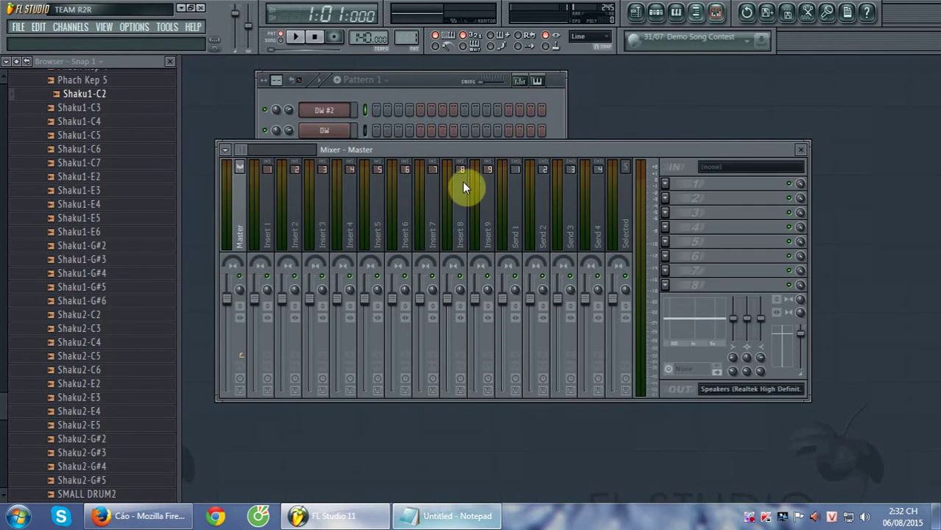
click(664, 183)
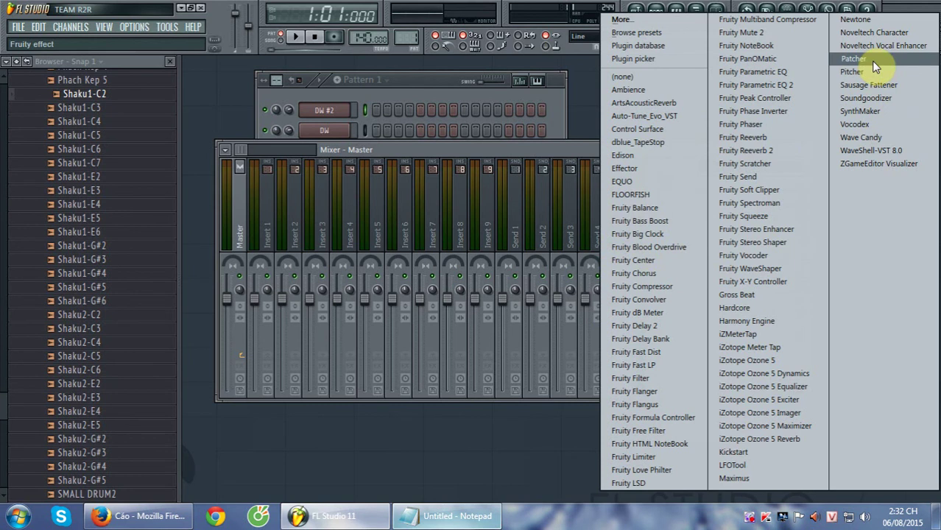
click(860, 20)
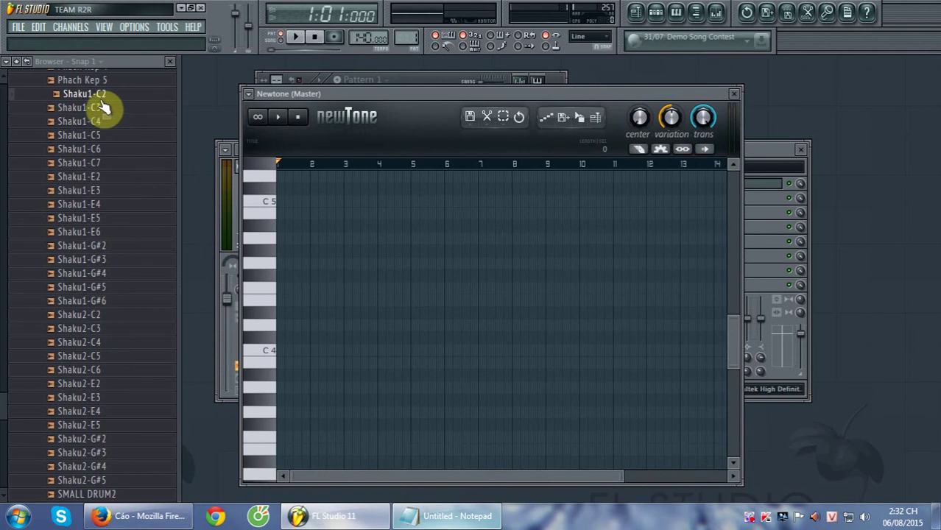
Step: Load the Shaku1-C2 sample into Newtone and play it briefly at its original pitch
drag(104, 107, 411, 295)
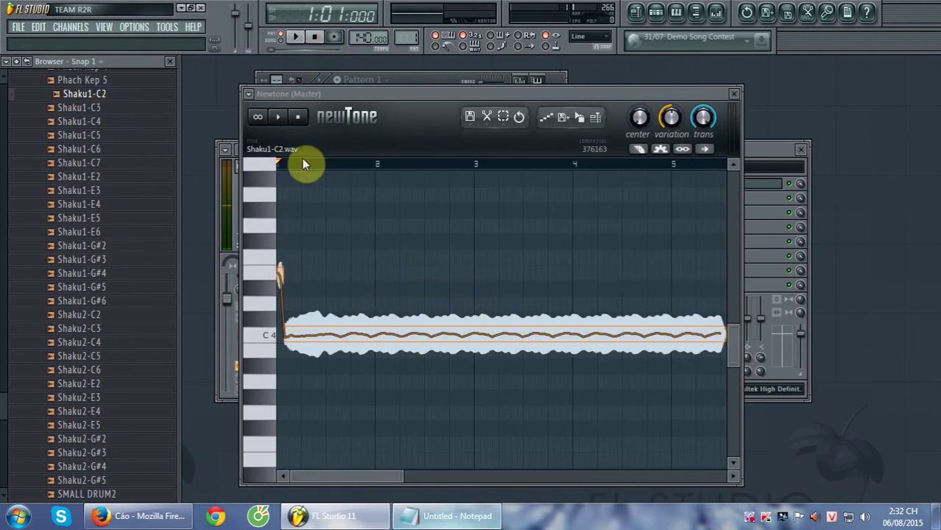
click(284, 121)
scroll(347, 163, down, 3)
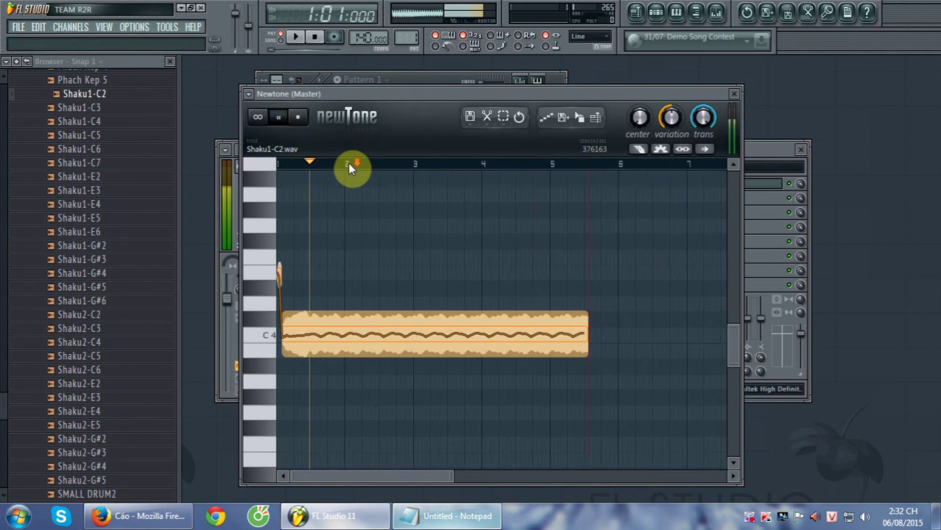
click(300, 121)
Step: Raise the long C4 note in Newtone to G#4, play back the shifted sound and close Newtone
drag(409, 335, 407, 211)
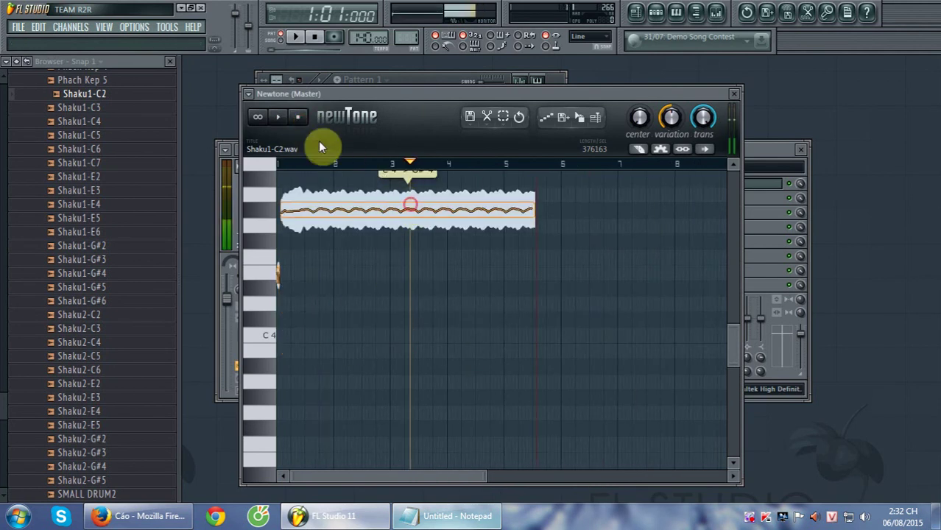
click(279, 119)
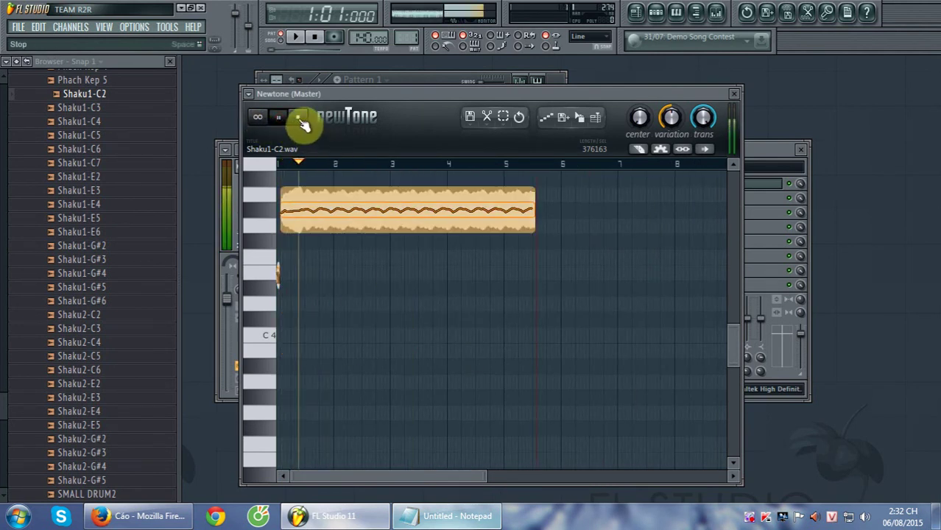
click(299, 121)
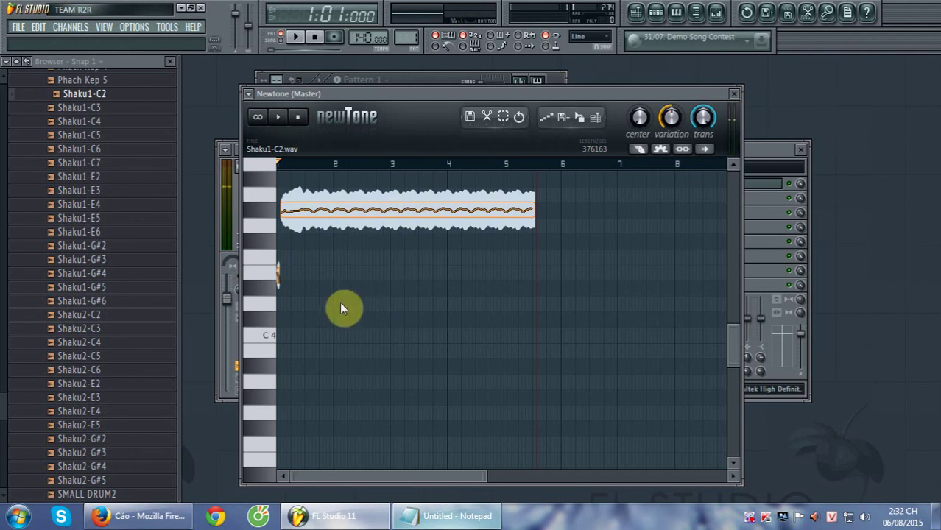
click(733, 95)
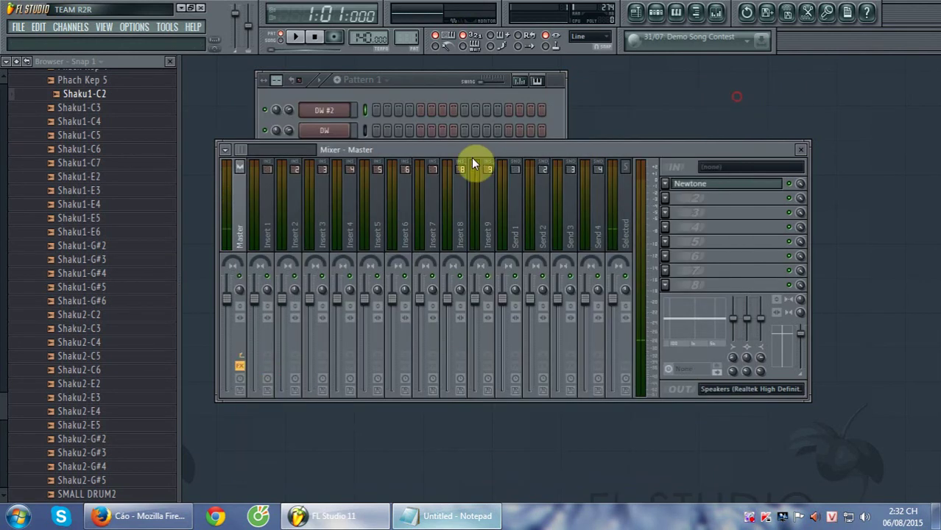
Step: Delete the DW #2 channel from the pattern and confirm the deletion
mouse_move(8, 393)
mouse_down()
mouse_move(2, 302)
mouse_move(5, 395)
mouse_up()
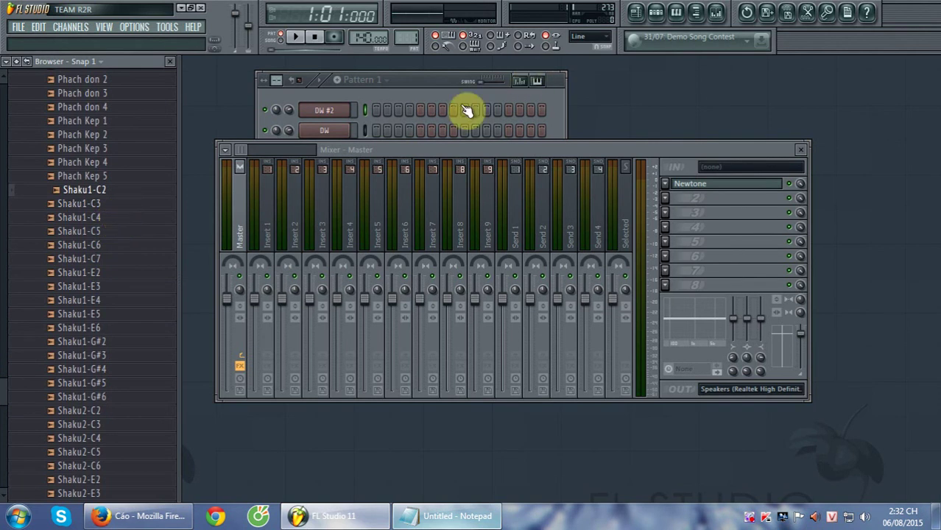
right_click(344, 117)
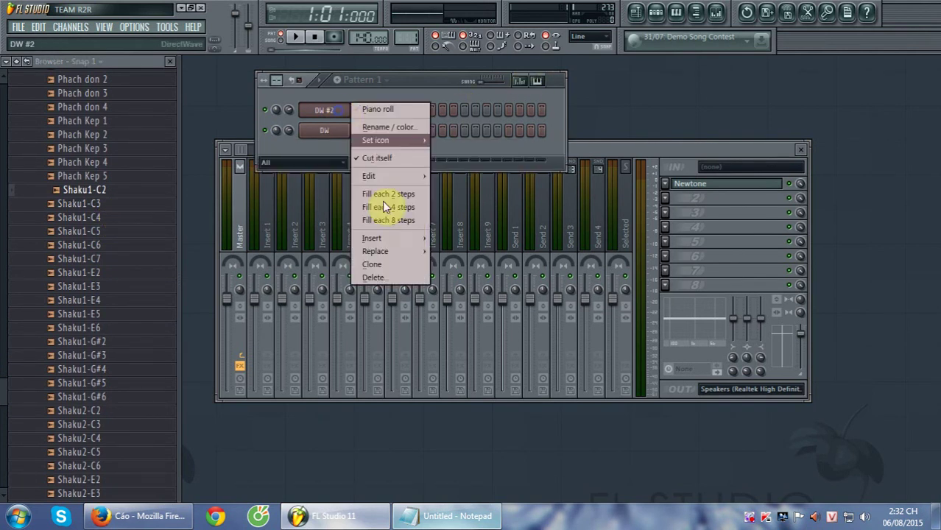
click(392, 277)
click(537, 295)
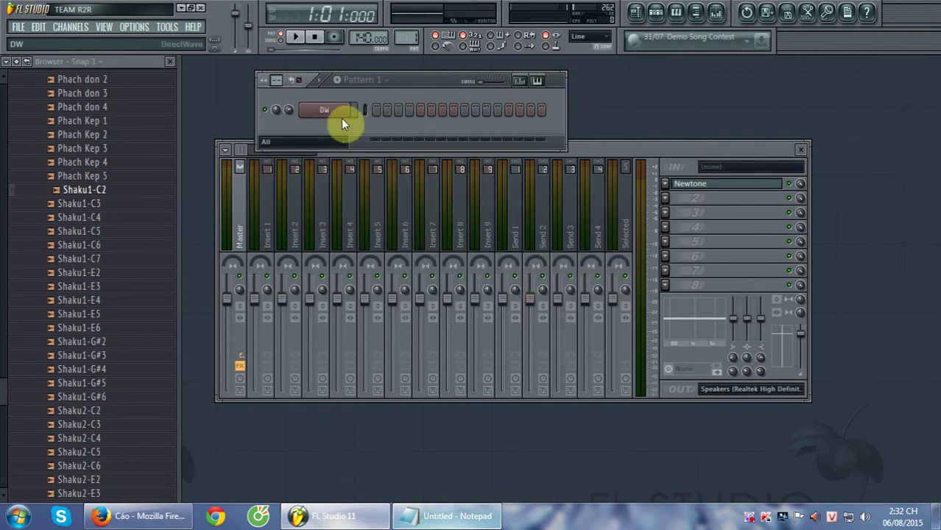
Step: Reopen the DW channel's DirectWave, move its window aside and review the purpose written in the Notepad notes
click(341, 116)
drag(535, 116, 523, 85)
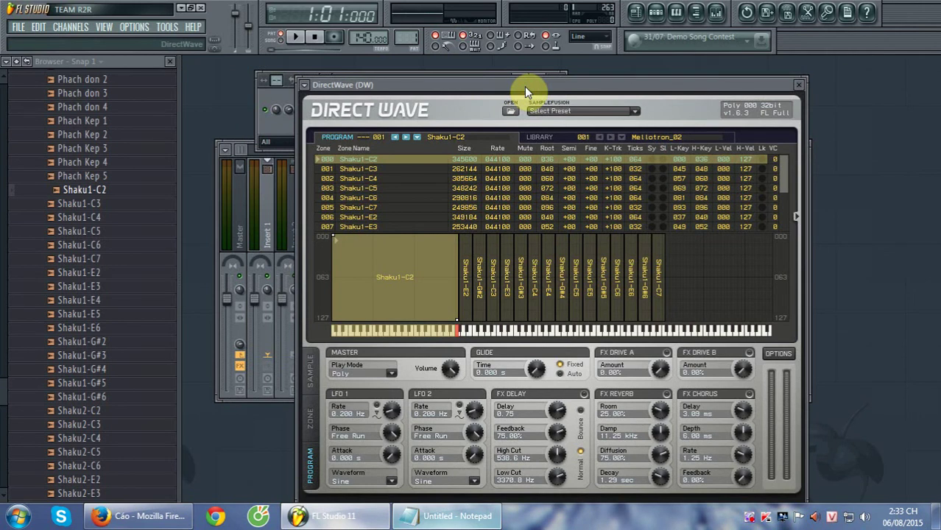
drag(580, 82, 630, 112)
click(432, 83)
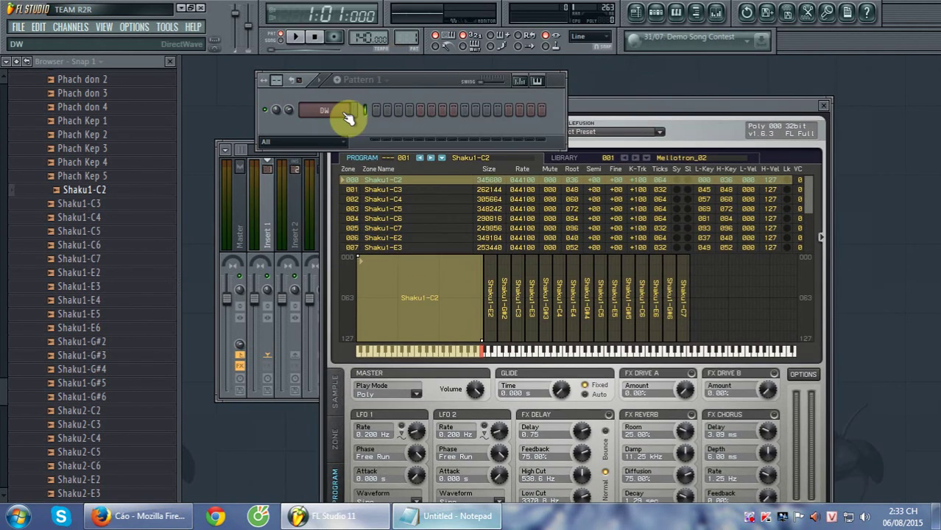
click(441, 515)
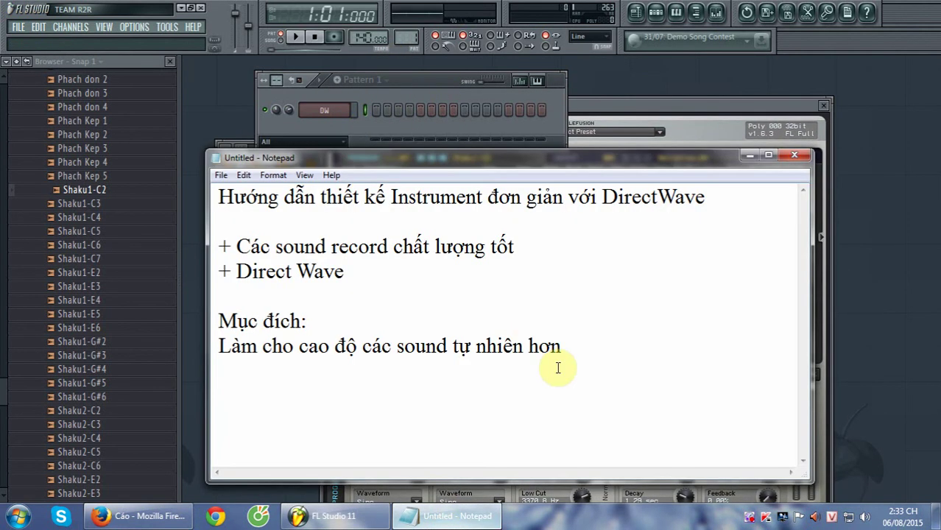
click(471, 519)
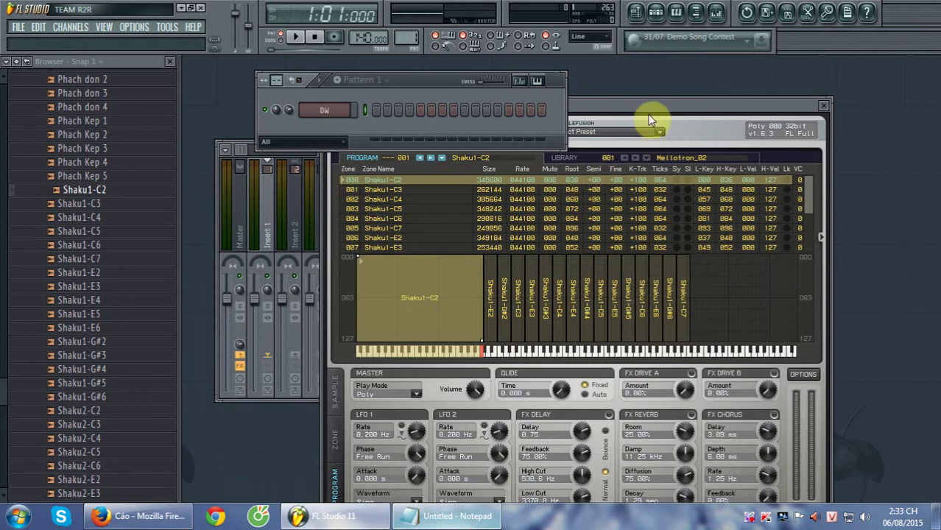
Step: Save the DirectWave program as a .dwp file in the Sample Wave folder on the Desktop
mouse_move(650, 120)
mouse_down()
mouse_move(704, 84)
mouse_move(643, 118)
mouse_up()
click(529, 131)
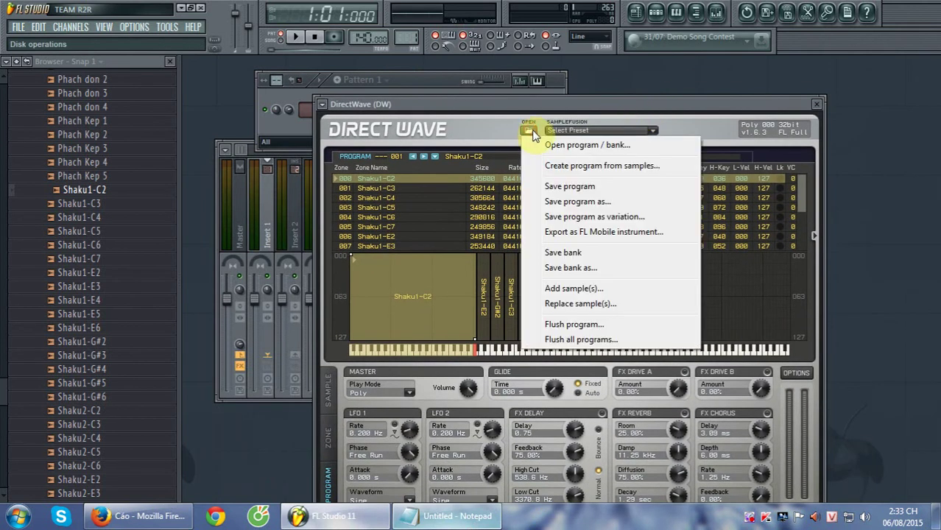
click(529, 131)
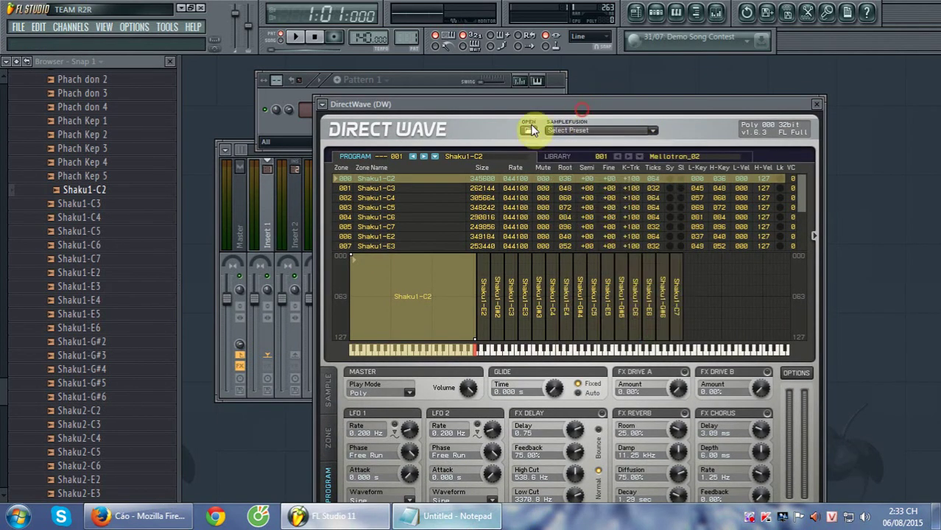
click(529, 131)
click(581, 188)
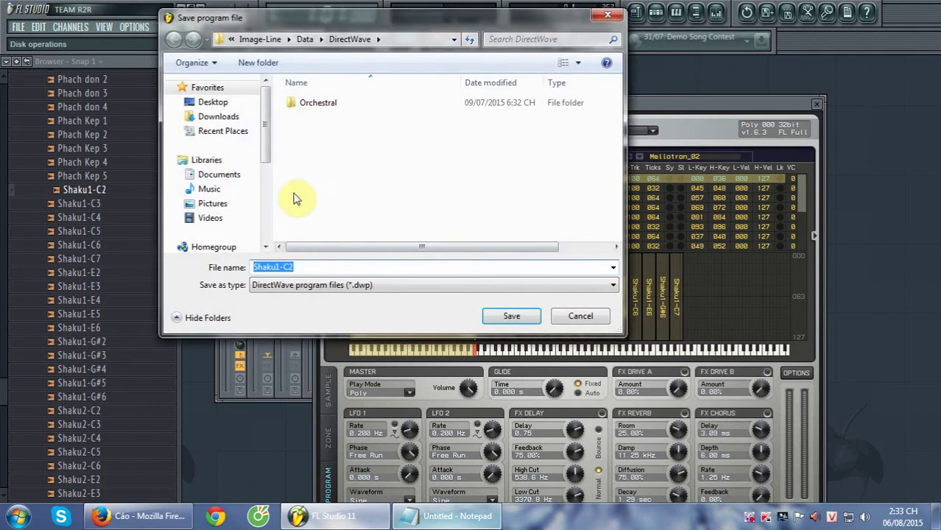
click(218, 106)
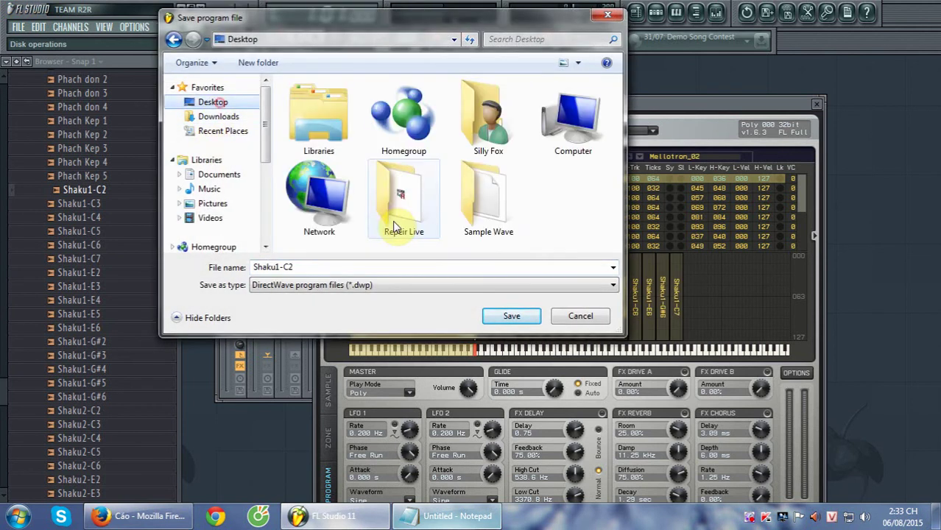
double_click(508, 211)
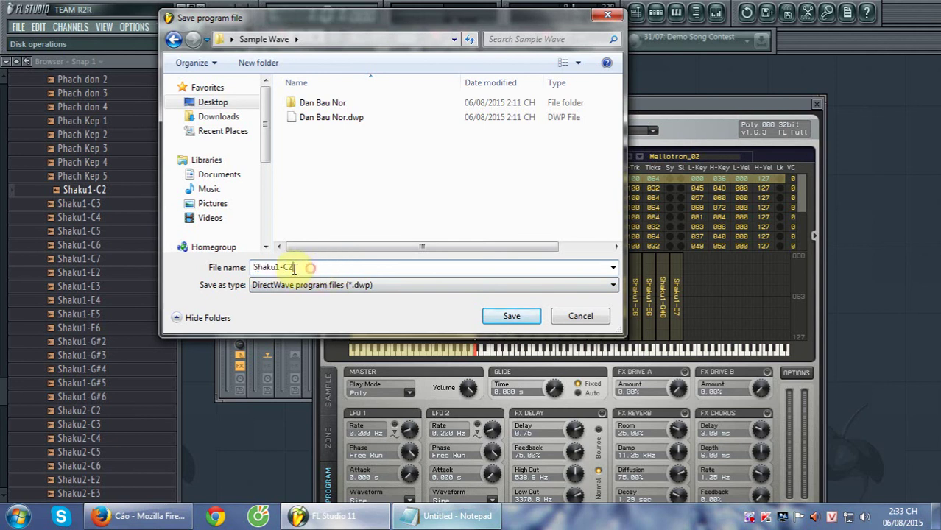
click(512, 315)
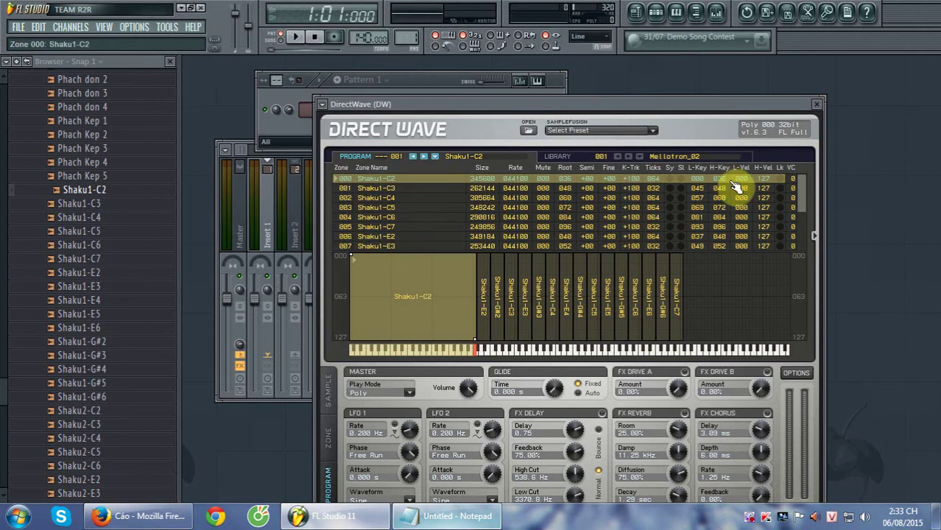
Step: Minimize FL Studio and copy the Sample Wave folder on the desktop
click(343, 523)
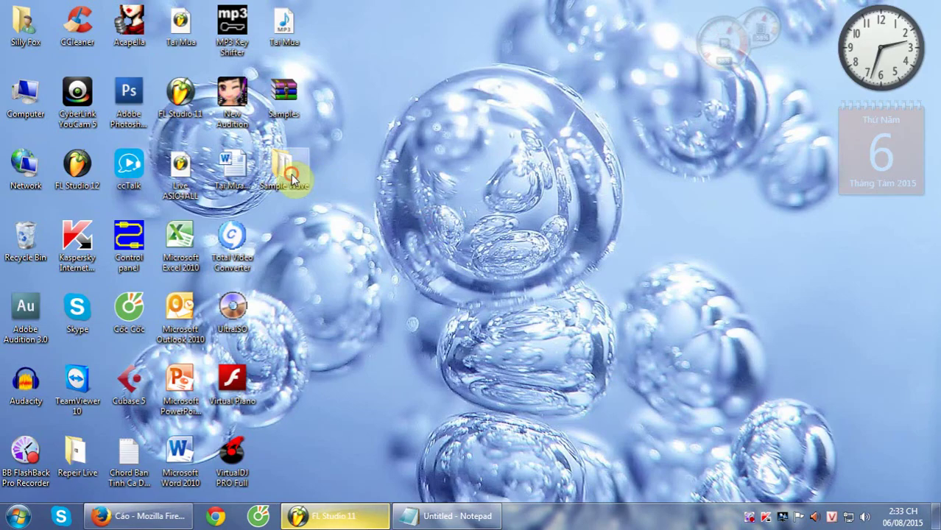
right_click(304, 202)
click(331, 397)
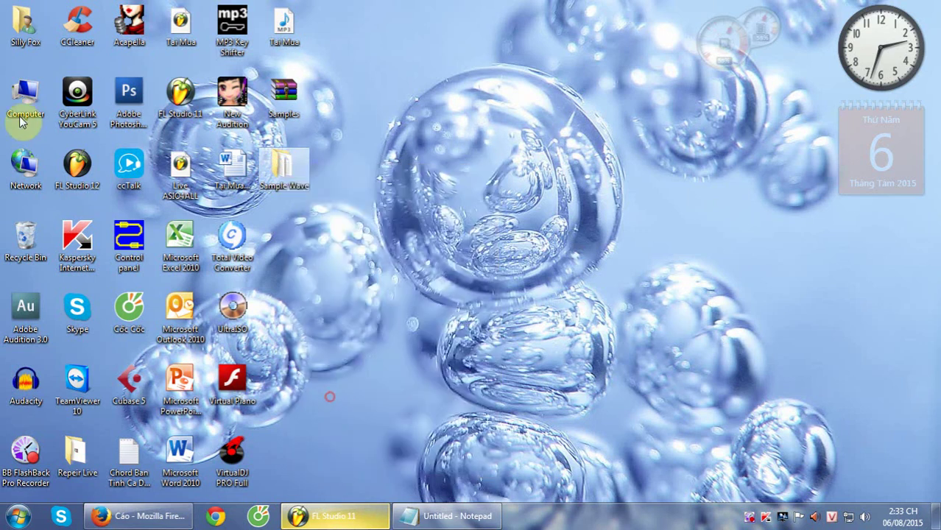
Step: Paste the Sample Wave folder into Phan mem setup > FL Studio > Packs Sound Studio on drive F: and close Explorer
double_click(23, 103)
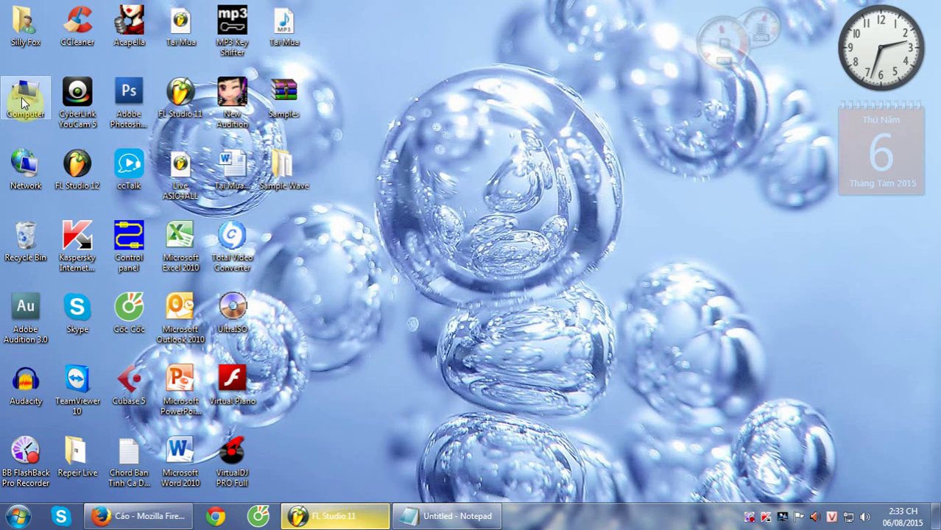
double_click(486, 159)
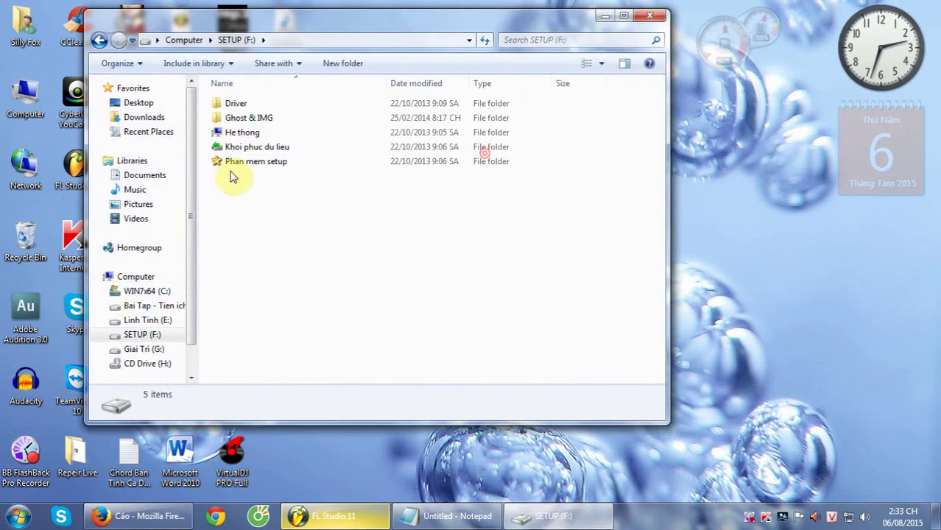
double_click(271, 162)
double_click(264, 237)
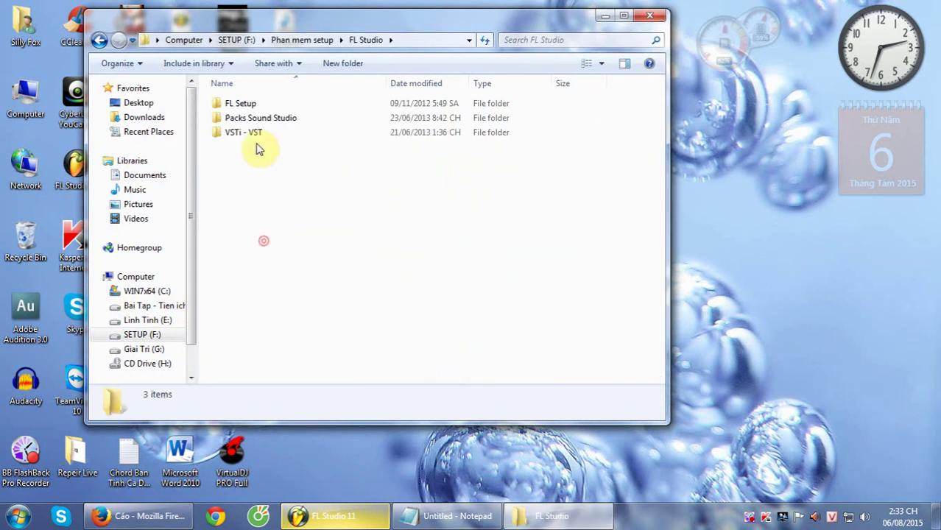
double_click(279, 119)
right_click(285, 342)
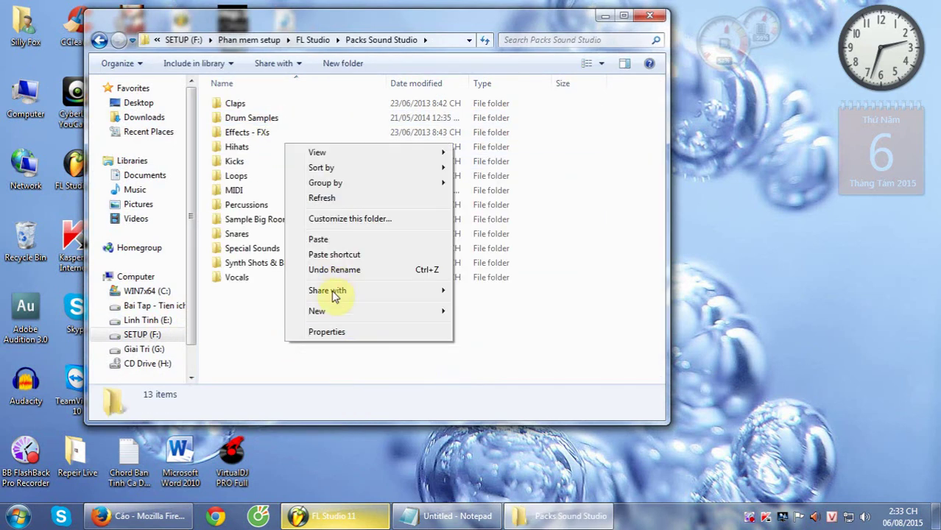
click(347, 240)
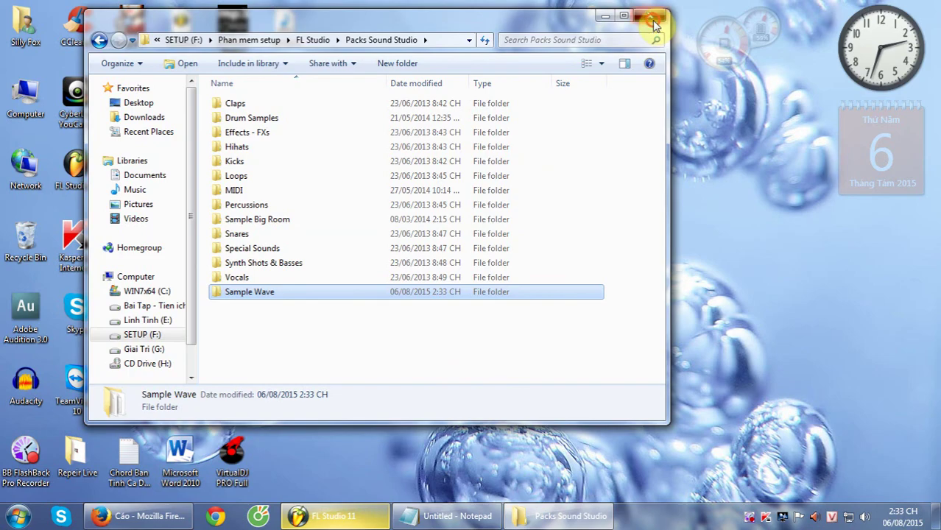
click(655, 23)
Step: Switch back to FL Studio and start a new empty project
click(335, 515)
click(17, 28)
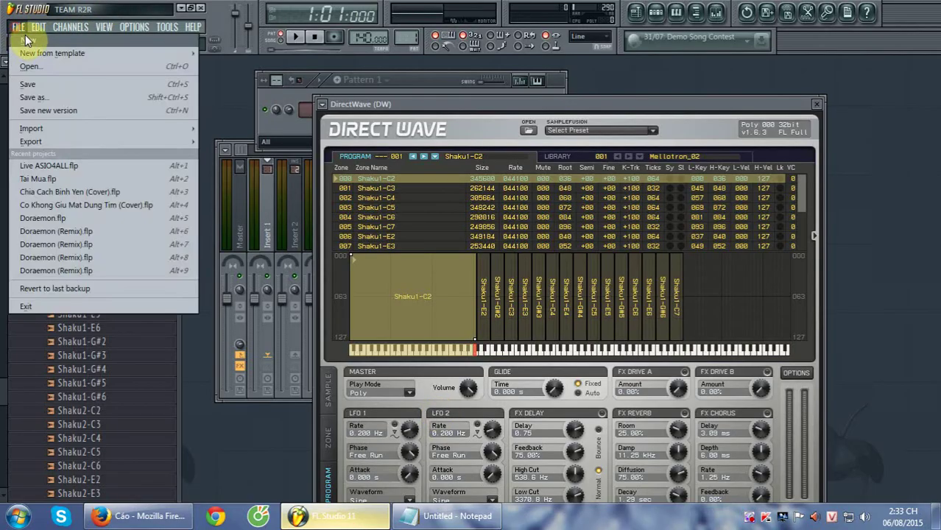
click(25, 38)
click(488, 292)
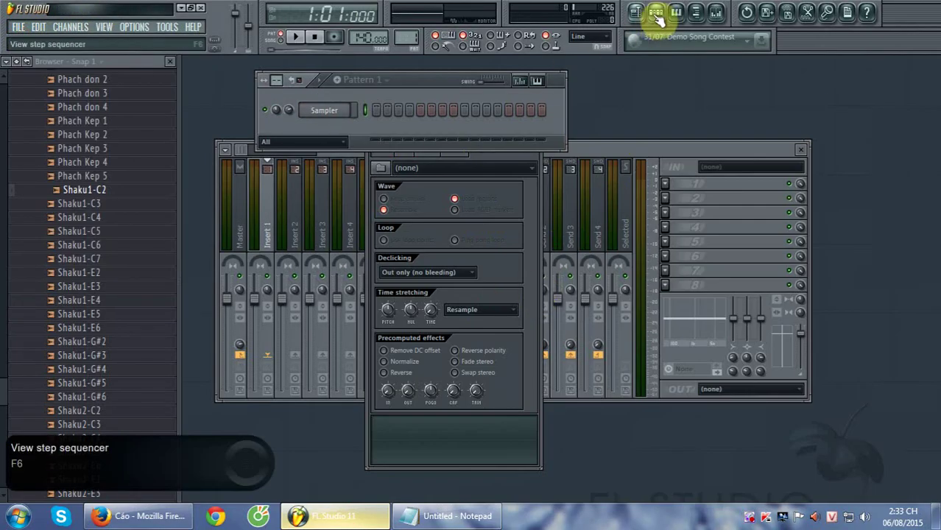
Step: Close the mixer and the Sampler channel settings, keeping only the step sequencer open in the workspace
click(656, 12)
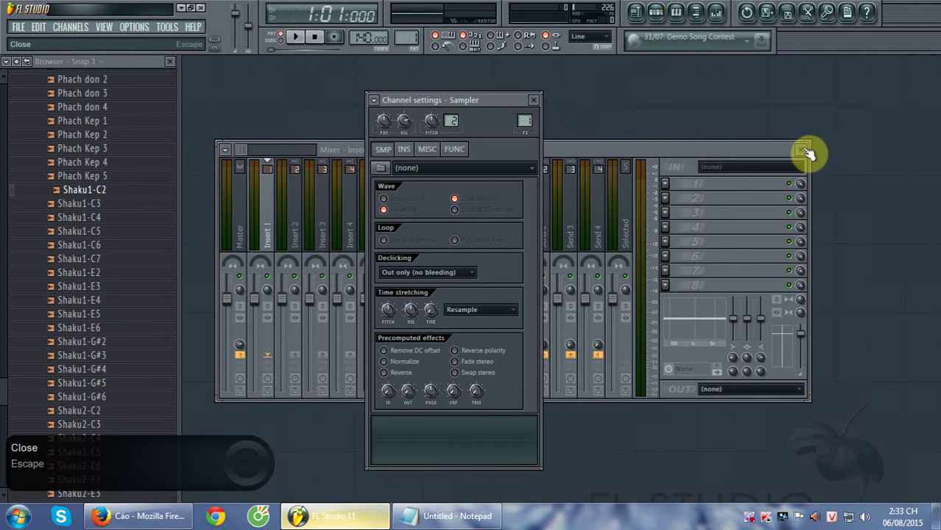
click(801, 150)
click(537, 100)
click(656, 12)
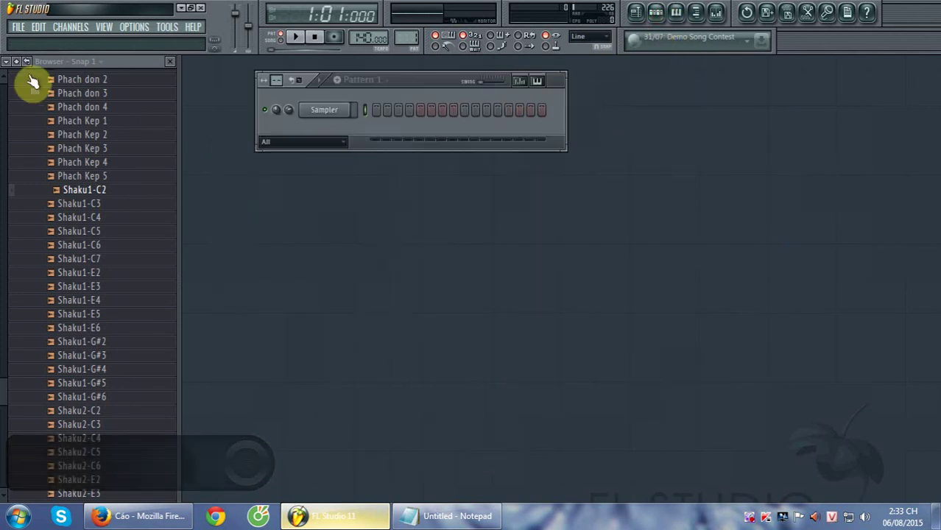
Step: Reload and collapse the browser tree, then expand Packs Sound Studio and its Sample Wave folder
scroll(63, 107, up, 1)
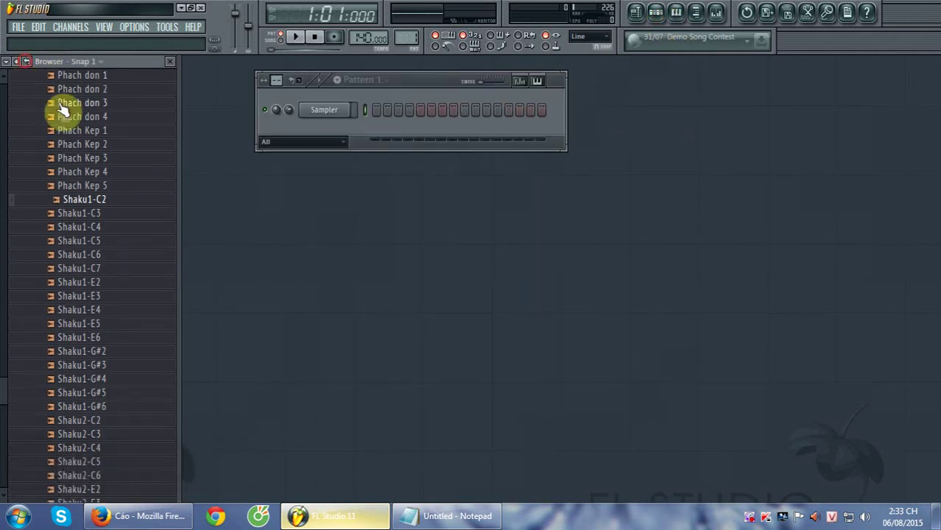
click(44, 64)
click(26, 63)
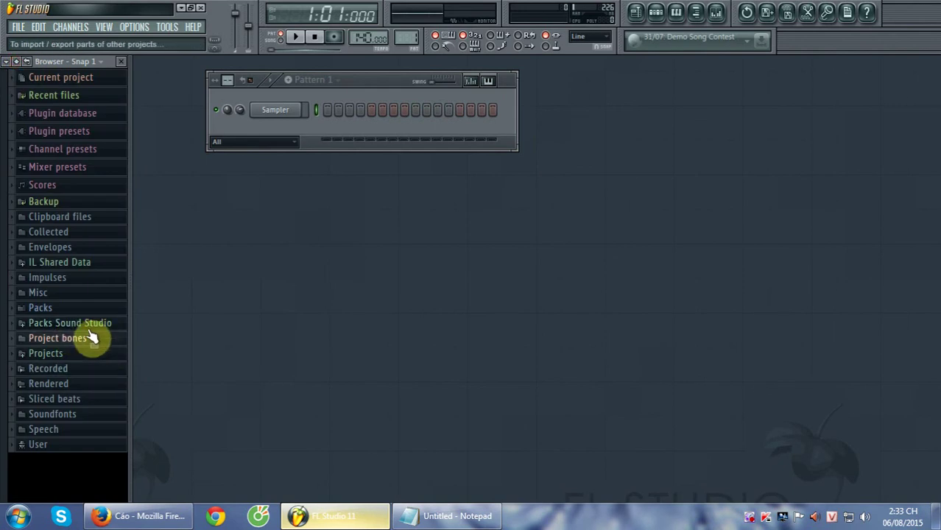
click(70, 318)
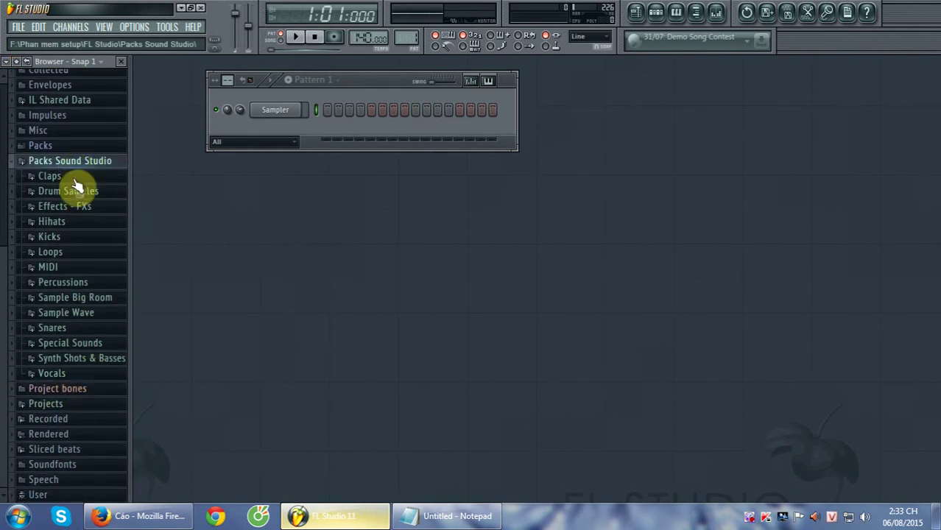
click(81, 315)
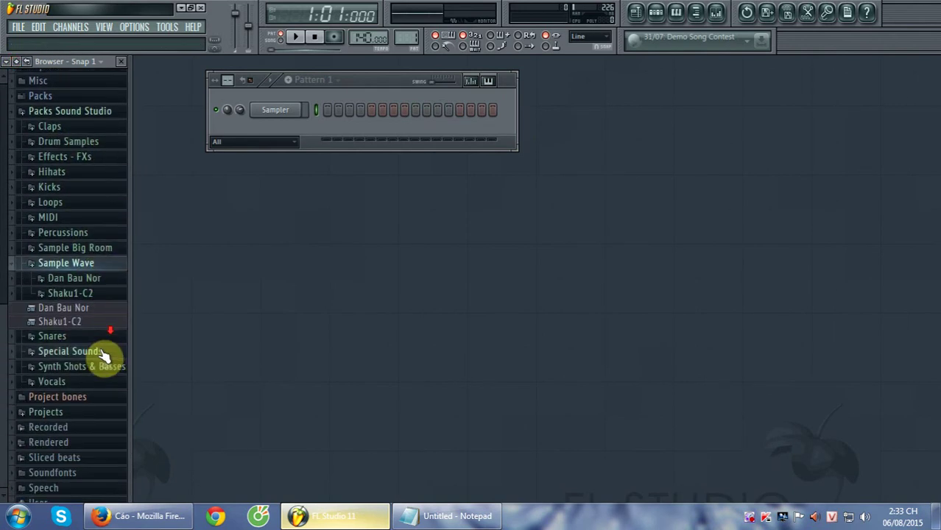
Step: Load the Shaku1-C2 program from Sample Wave onto the Sampler channel and move its DirectWave window up into full view
drag(74, 313, 220, 274)
drag(267, 135, 279, 109)
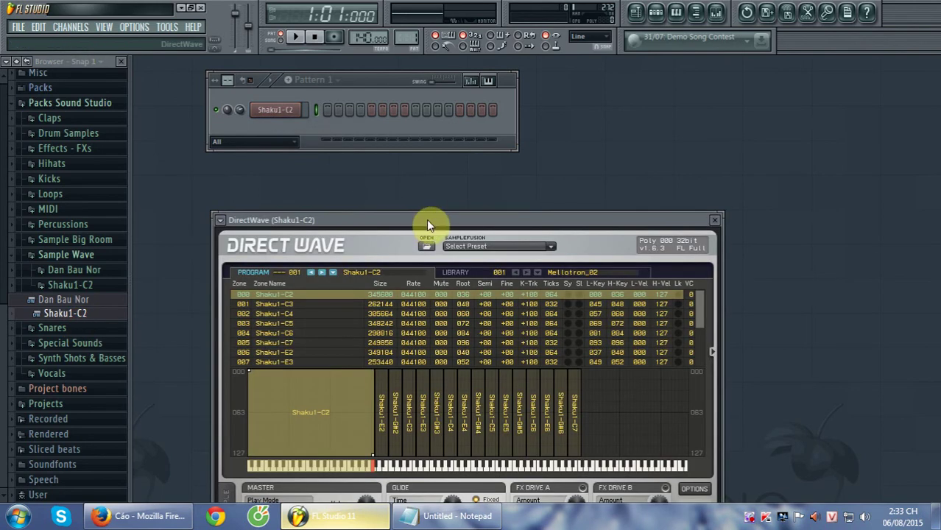
drag(426, 220, 439, 78)
Step: Audition the loaded Shaku1-C2 instrument on several notes of DirectWave's keyboard and shift its window aside
click(478, 324)
click(516, 329)
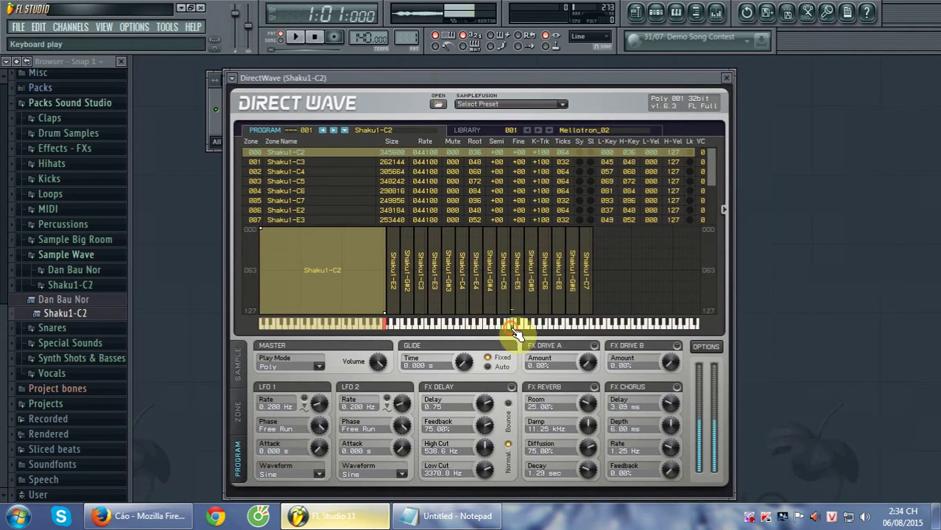
click(550, 330)
drag(522, 329, 452, 327)
drag(612, 77, 648, 88)
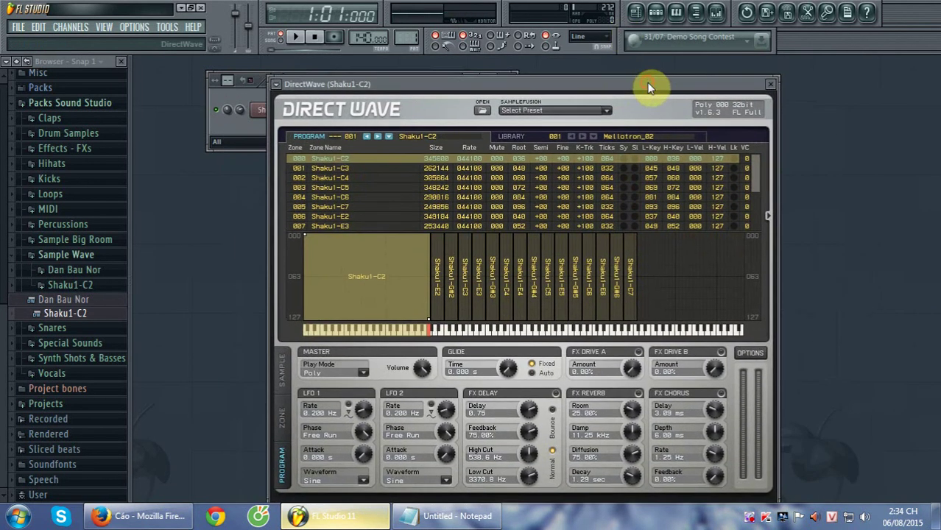
Step: Close DirectWave, reposition the step sequencer lower in the workspace and reopen DirectWave from the Shaku1-C2 channel
click(769, 83)
drag(400, 81, 421, 147)
click(329, 174)
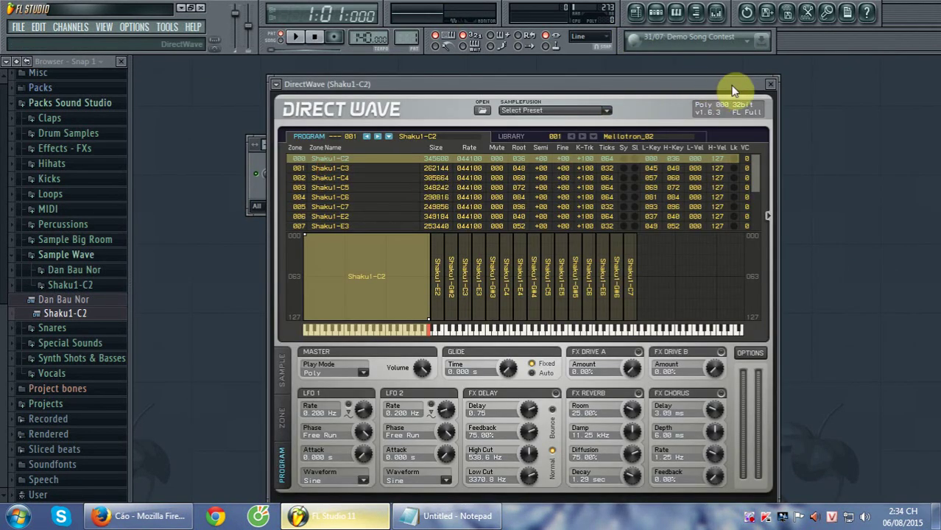
drag(731, 85, 725, 66)
Step: Minimize FL Studio and refresh the desktop
click(329, 526)
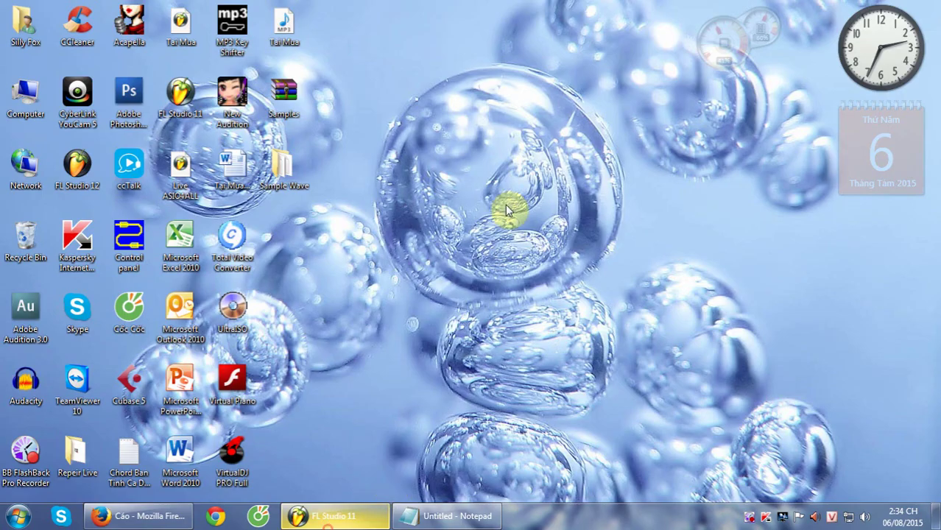
right_click(492, 200)
click(535, 237)
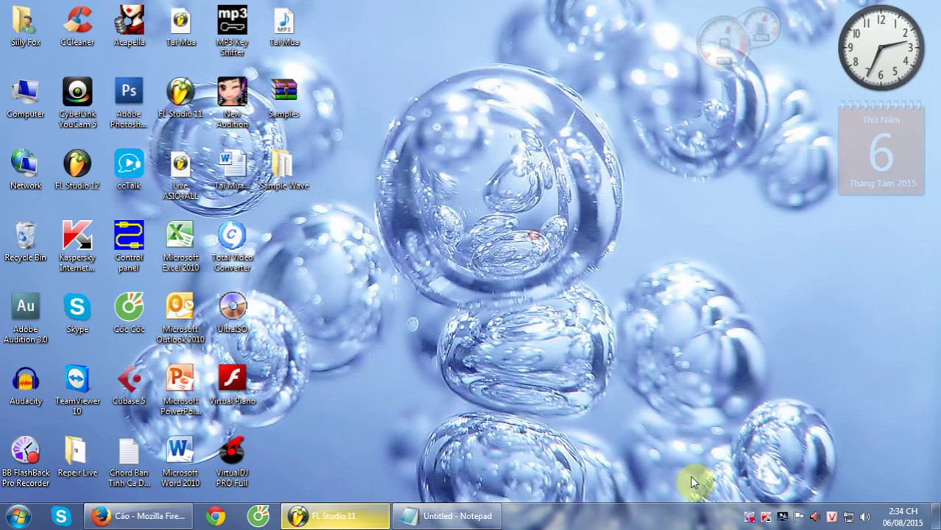
right_click(750, 518)
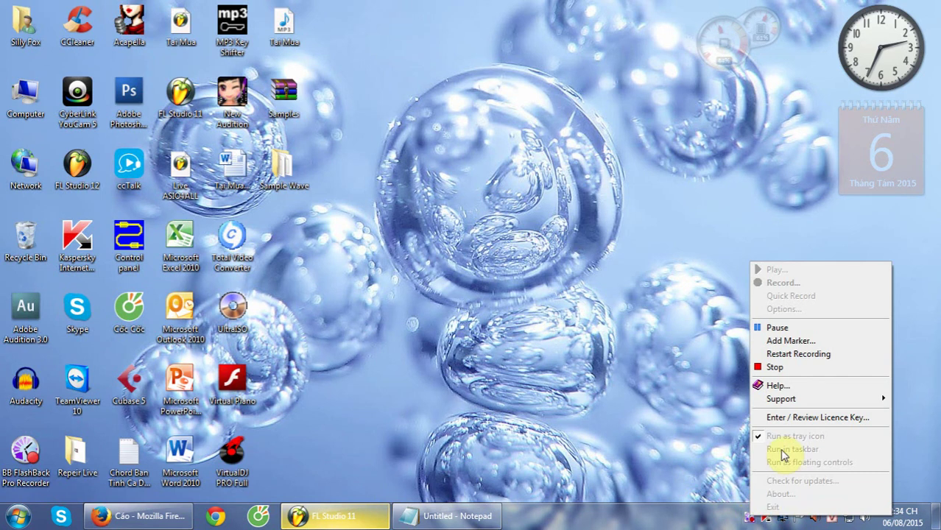